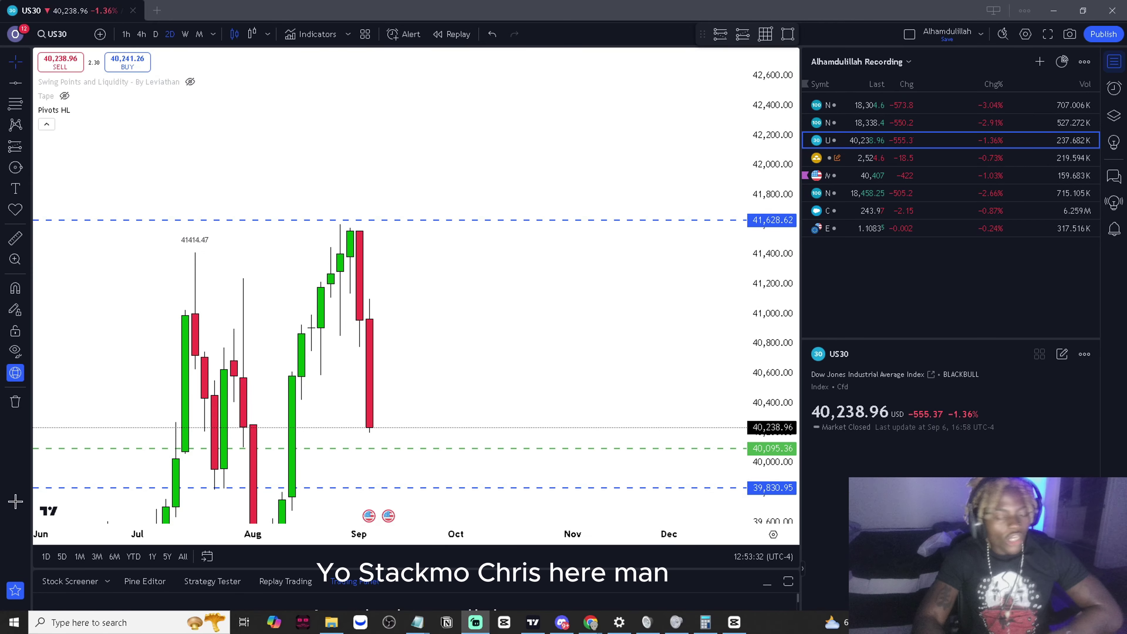
# Load the US 30 index from CAPITALCOM as the chart symbol
pyautogui.moveTo(443, 377); pyautogui.dragTo(433, 396)
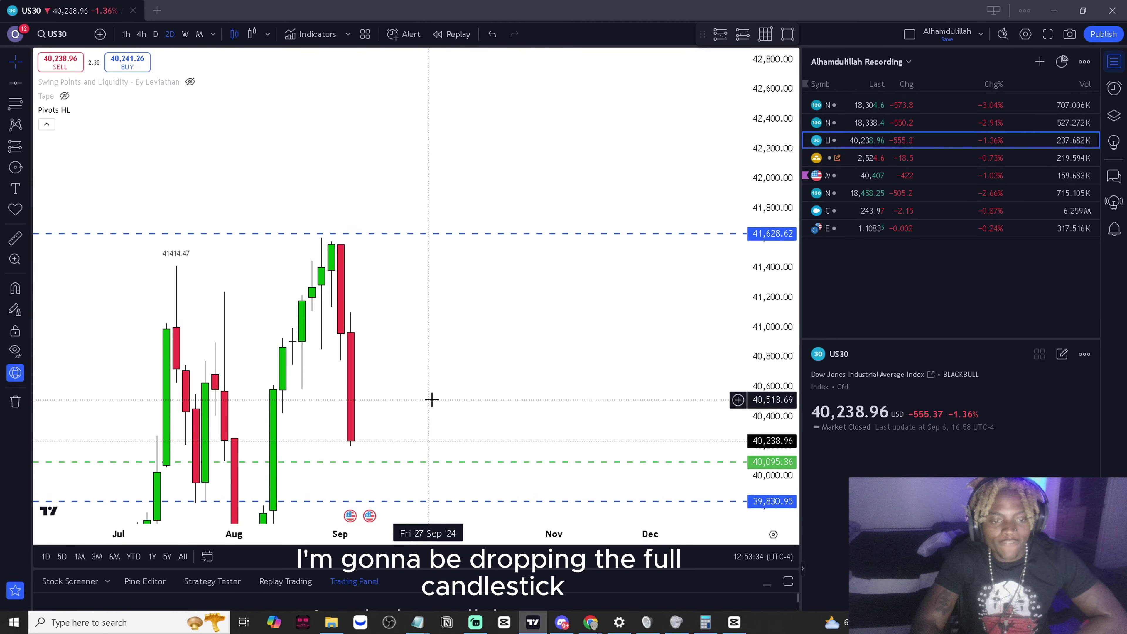
pyautogui.scroll(2, 669, 317)
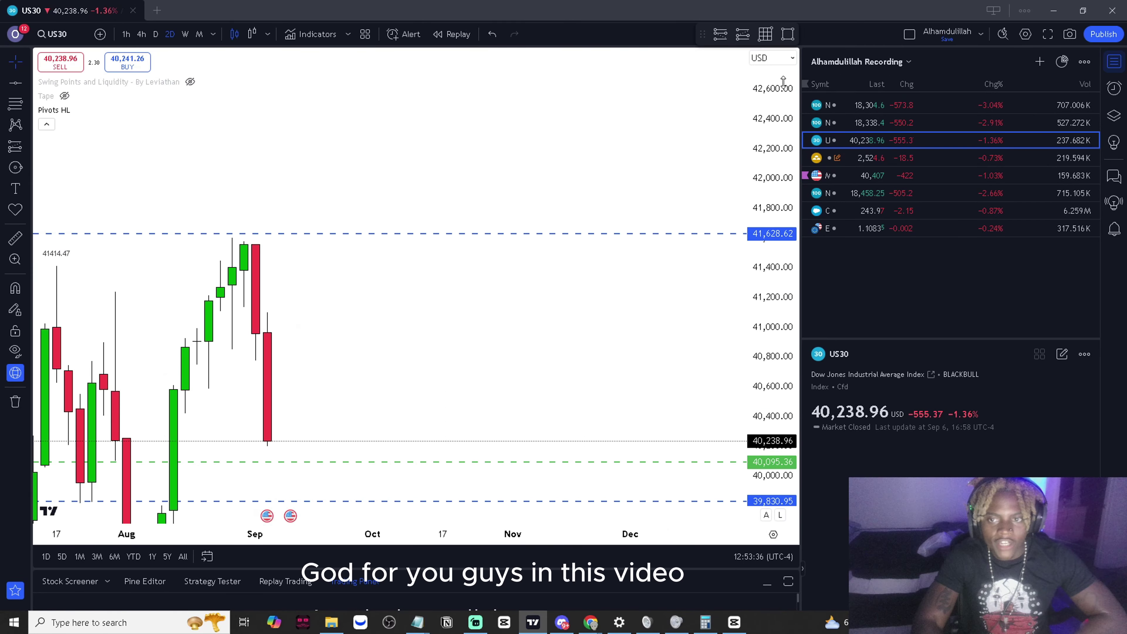
pyautogui.scroll(-3, 128, 89)
pyautogui.click(71, 33)
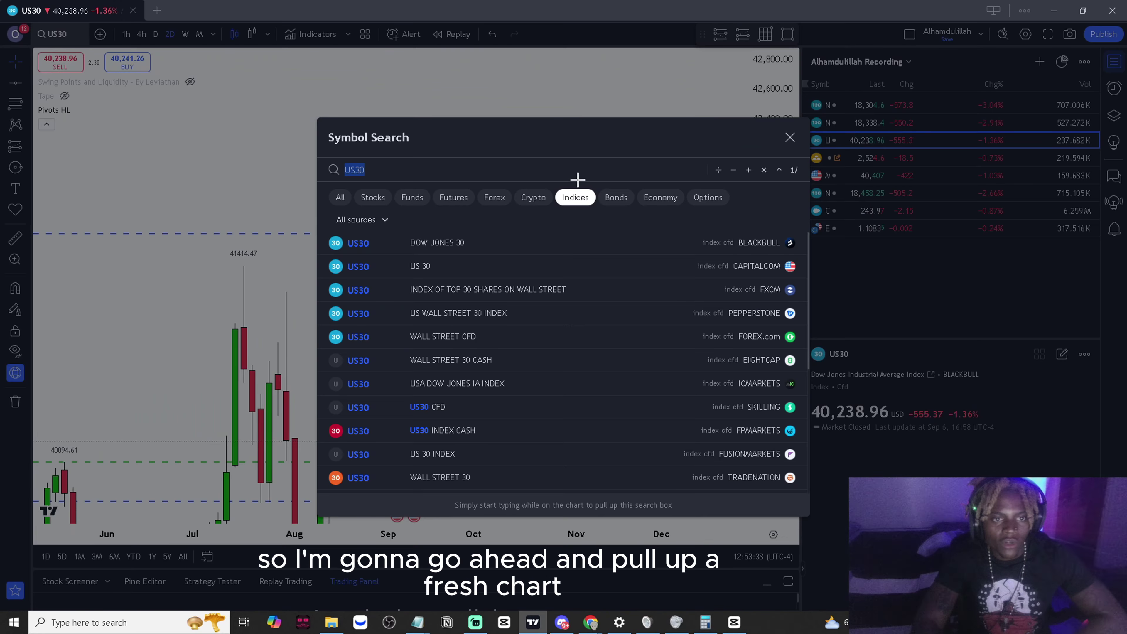
pyautogui.click(455, 263)
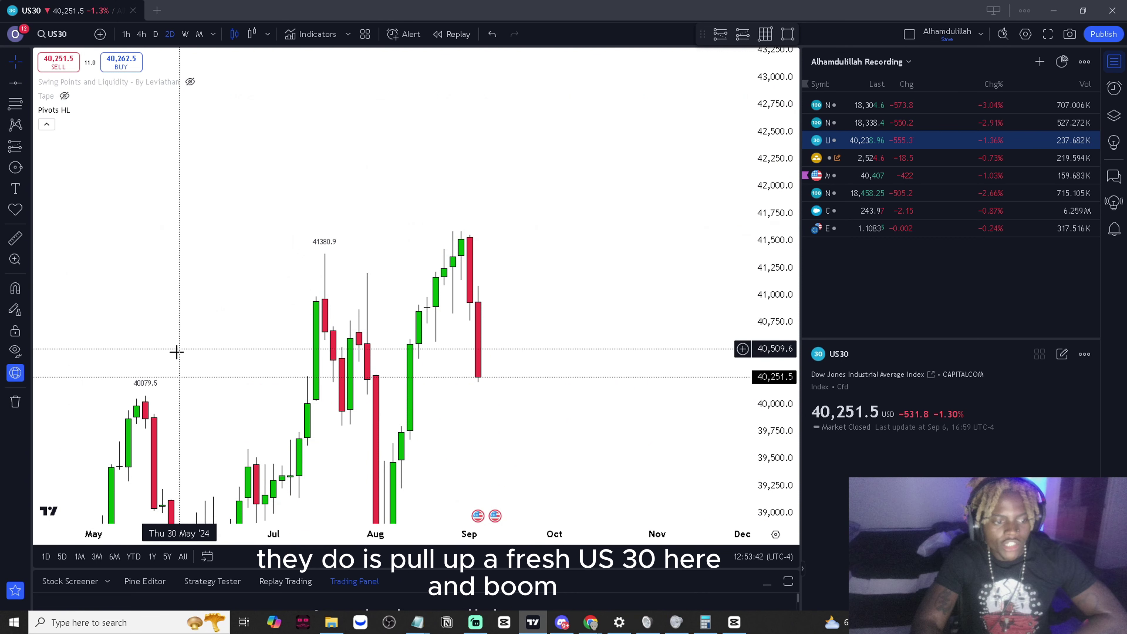
# Step the chart timeframe down through daily and 4-hour to 1 hour
pyautogui.scroll(3, 342, 370)
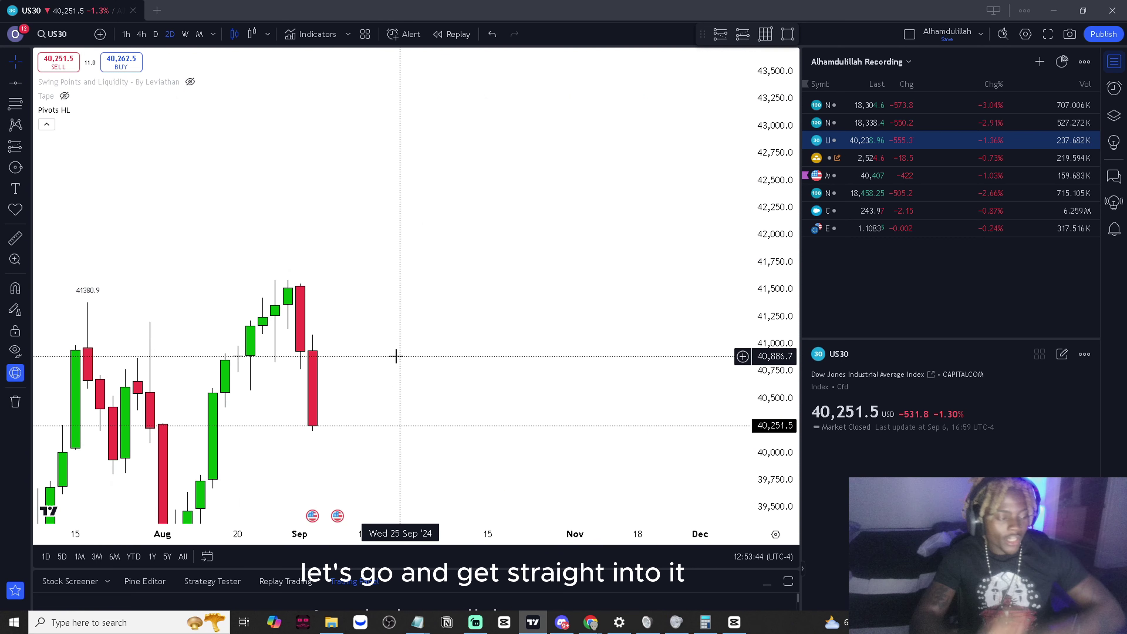
pyautogui.scroll(-3, 184, 106)
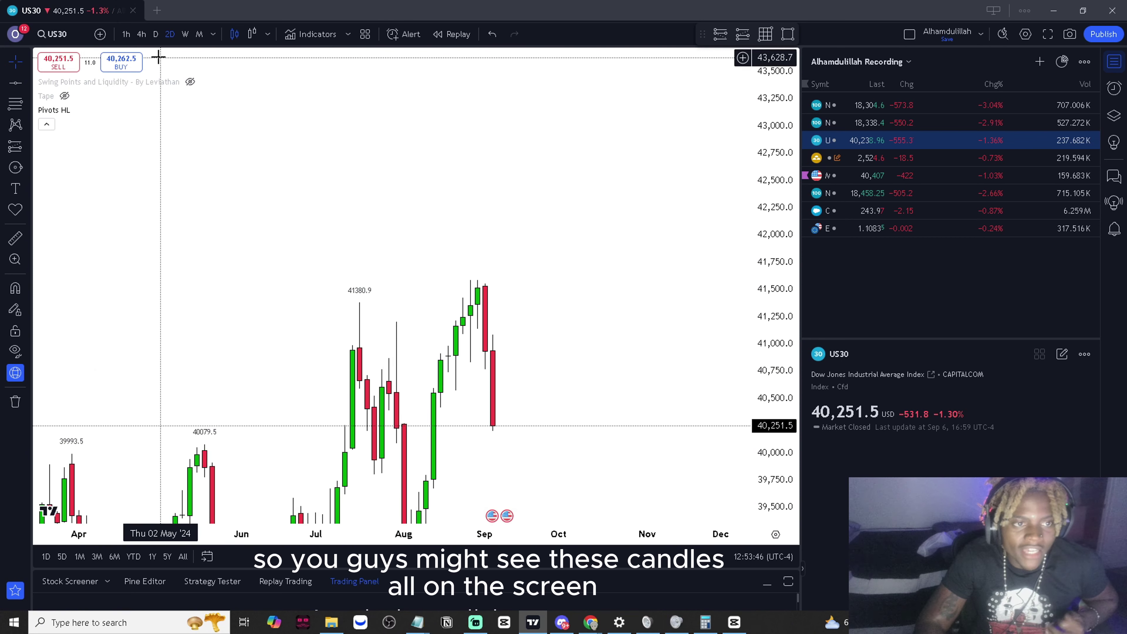
pyautogui.click(156, 34)
pyautogui.click(142, 35)
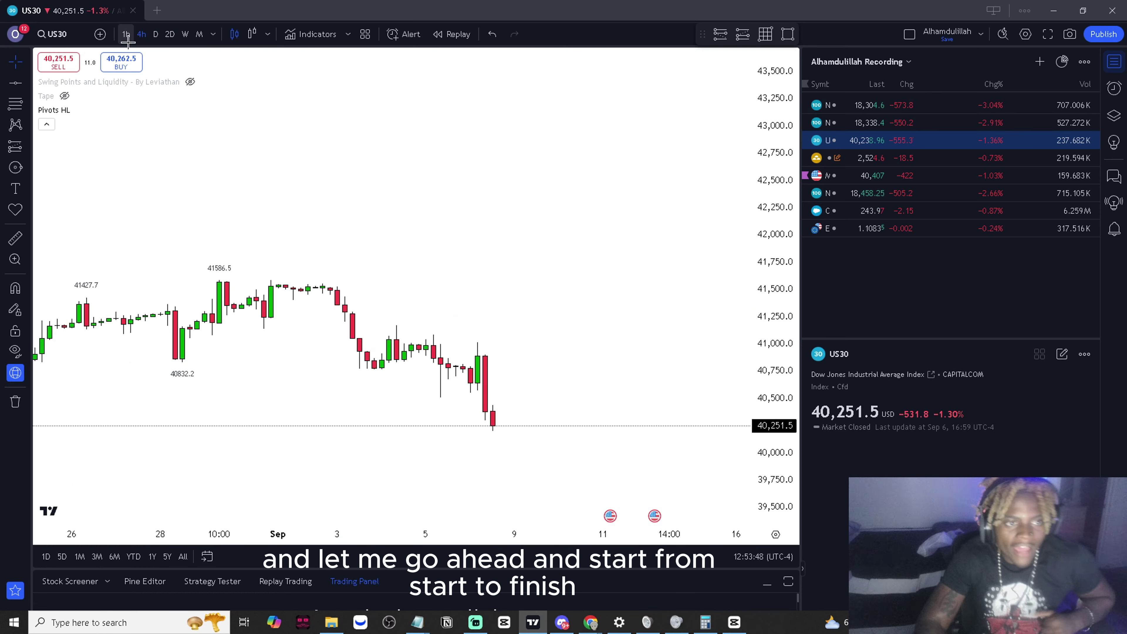
pyautogui.click(126, 34)
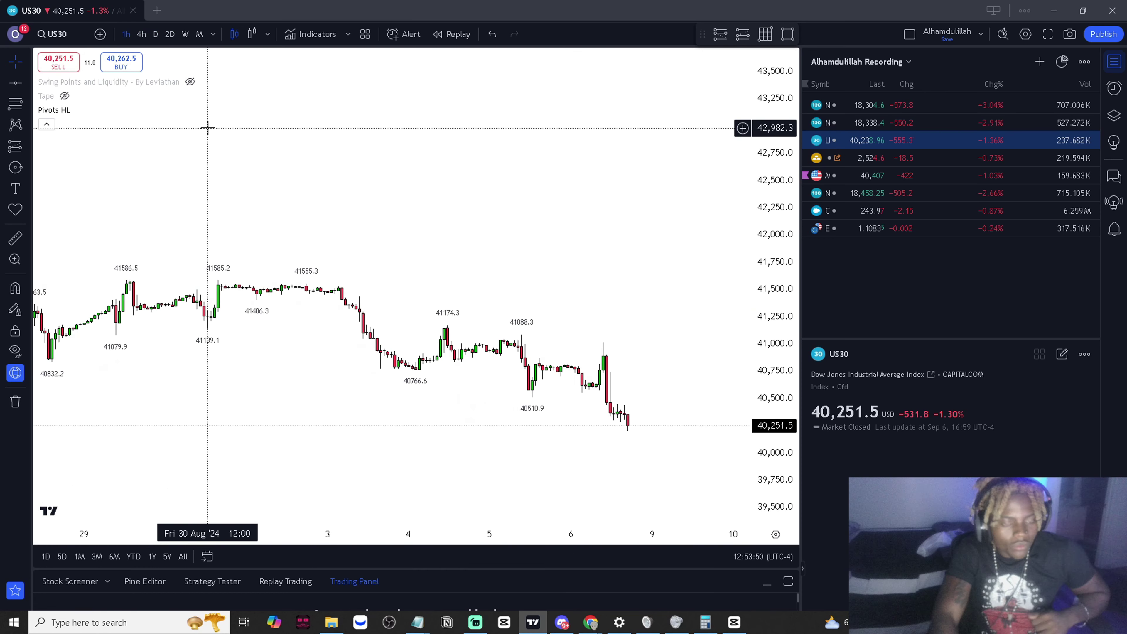
pyautogui.scroll(5, 271, 189)
pyautogui.scroll(4, 495, 391)
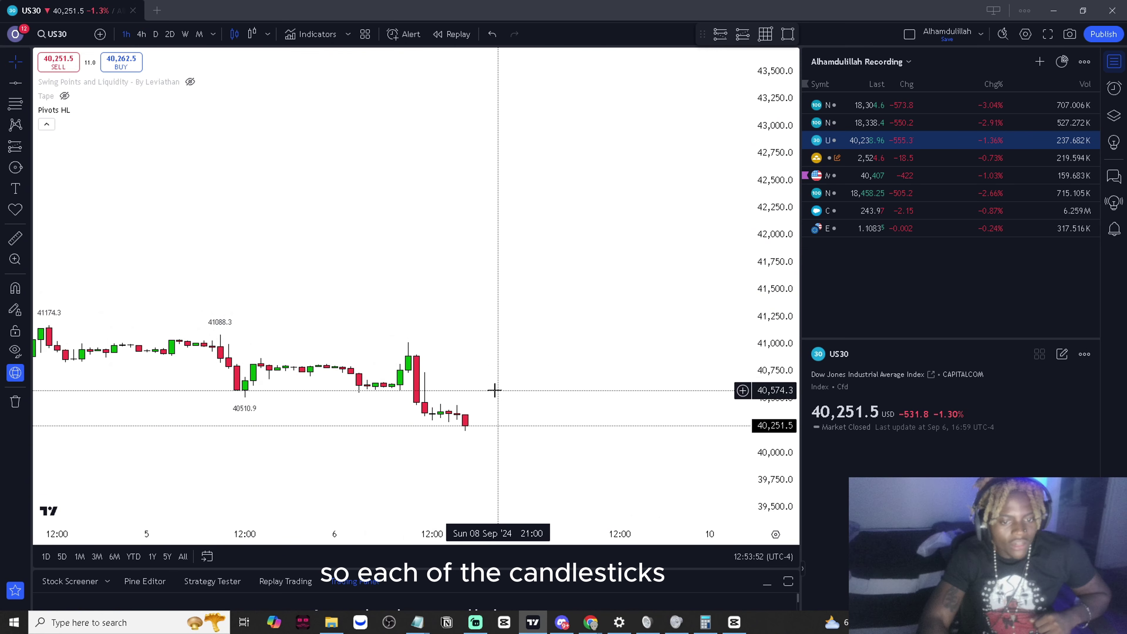
pyautogui.moveTo(495, 362); pyautogui.dragTo(597, 221)
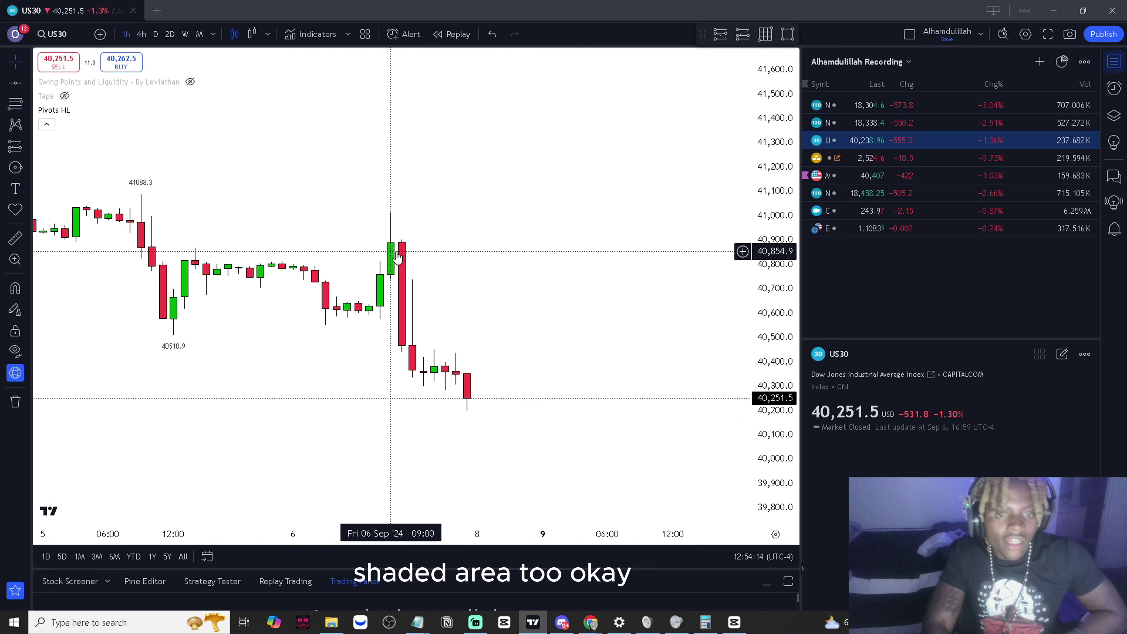
pyautogui.moveTo(596, 623)
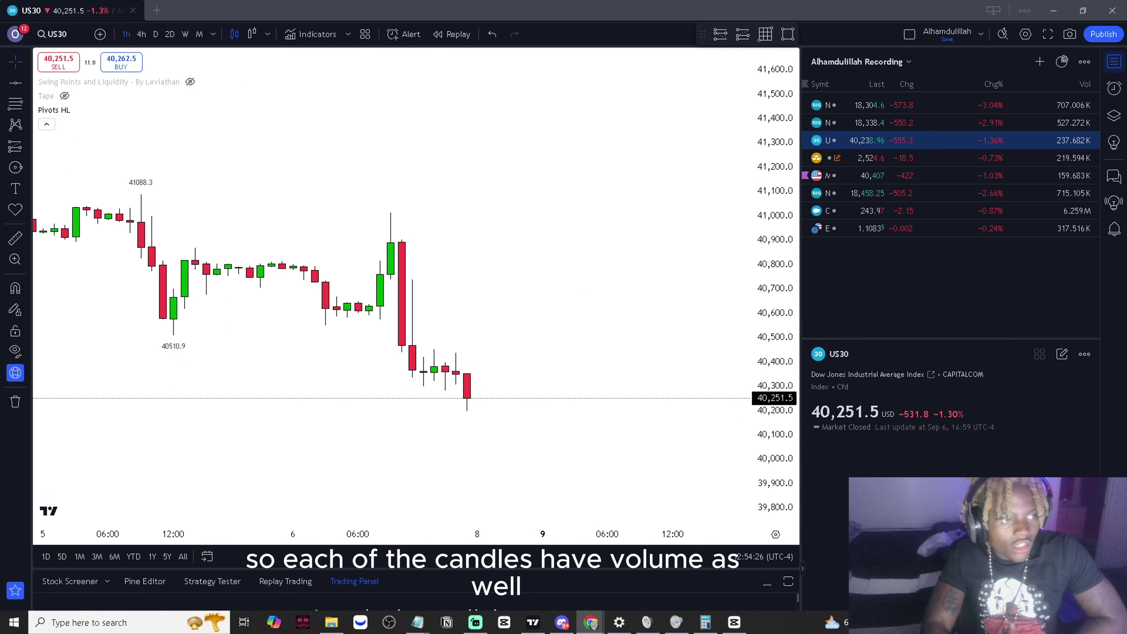
pyautogui.hotkey('alt', 'Tab')
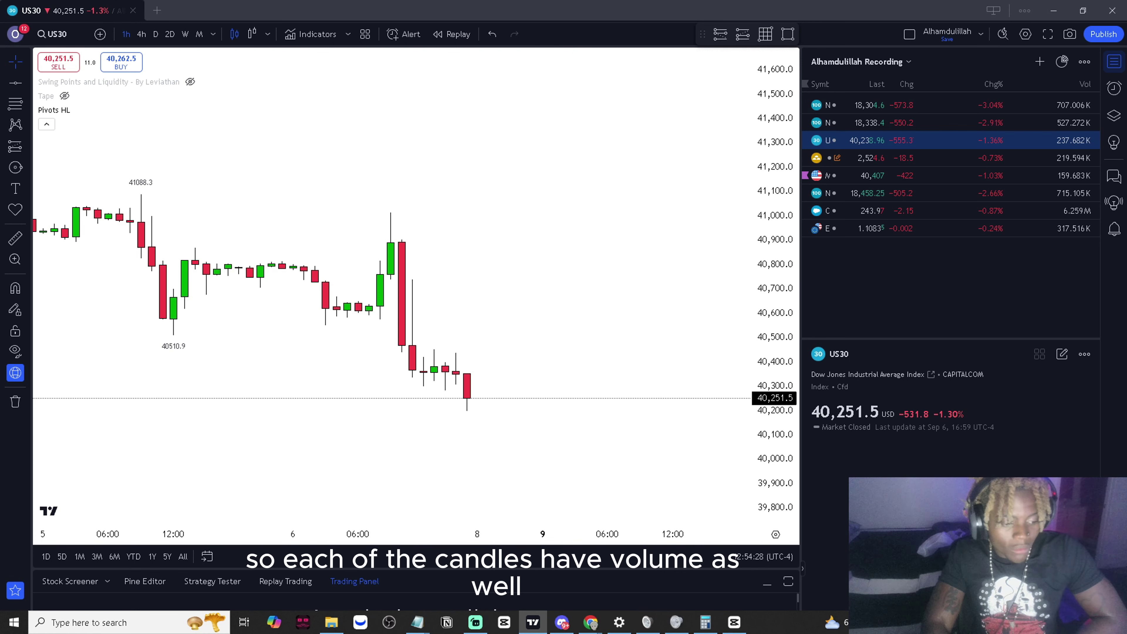
pyautogui.click(647, 623)
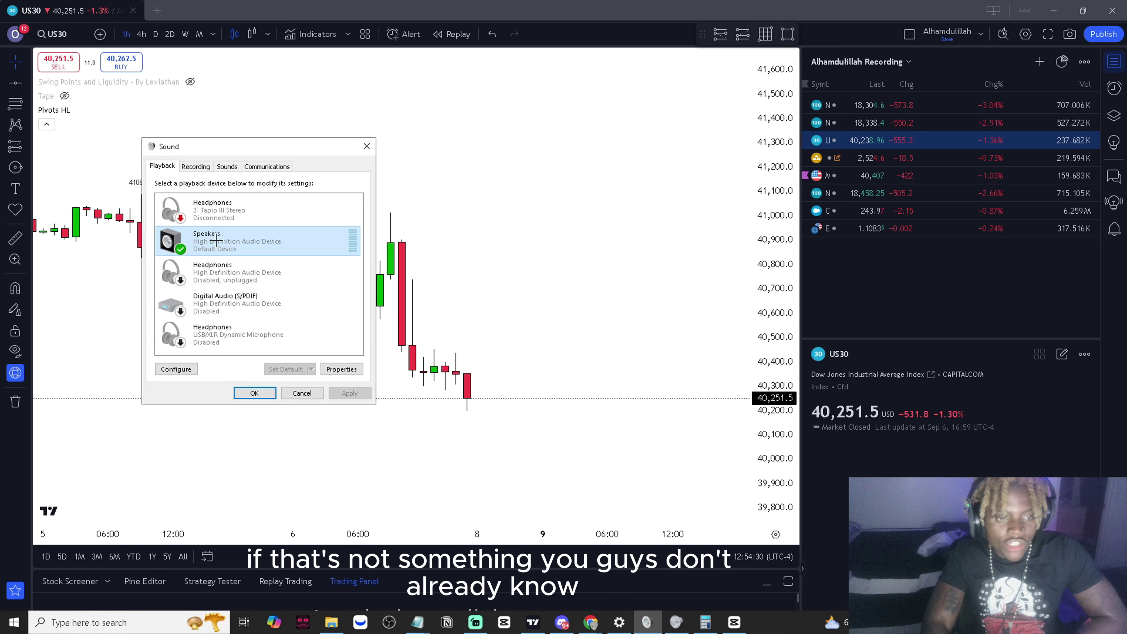
pyautogui.moveTo(231, 144); pyautogui.dragTo(0, 147)
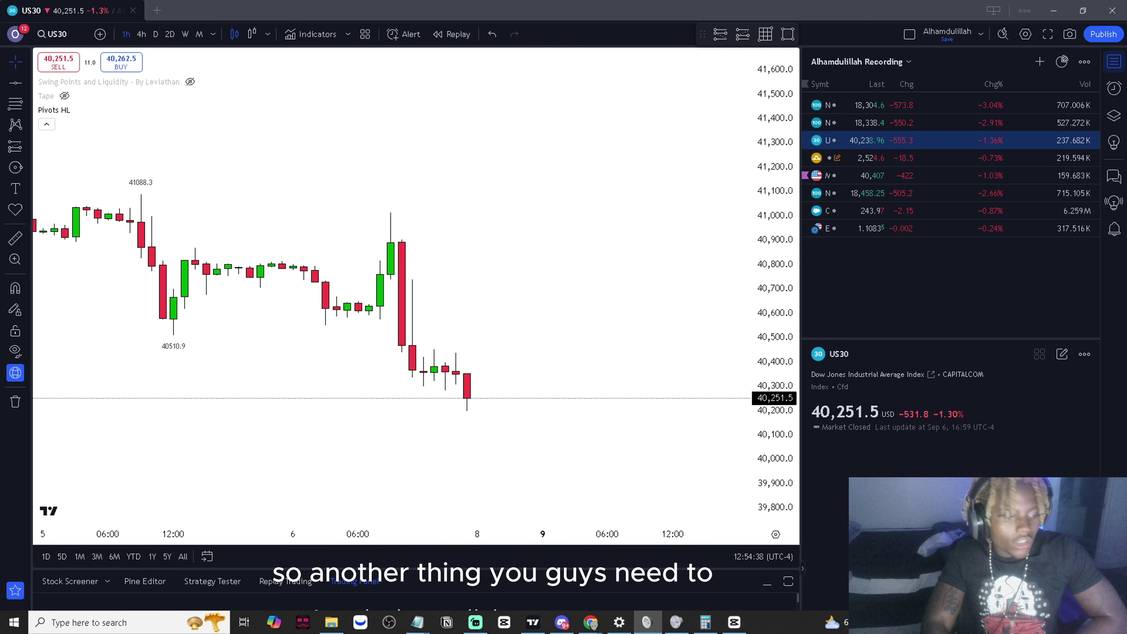
pyautogui.click(300, 383)
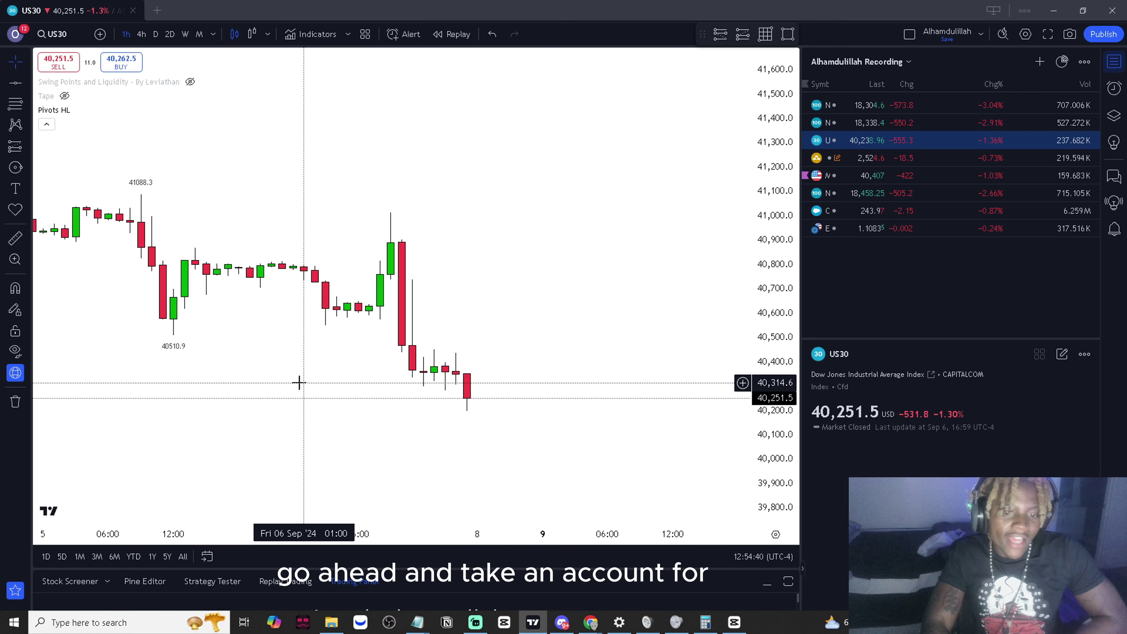
# Add an "Upper Wick" text label beside the long upper wick of the candle after the large red drop
pyautogui.moveTo(413, 432); pyautogui.dragTo(465, 453)
pyautogui.scroll(3, 439, 423)
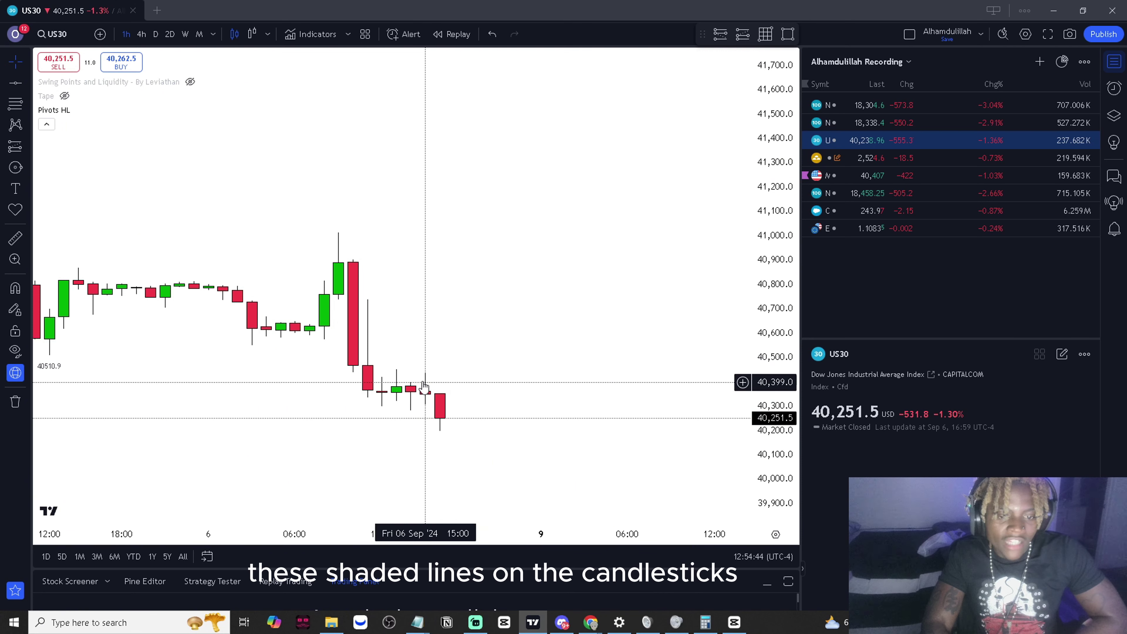
pyautogui.click(17, 188)
pyautogui.click(383, 345)
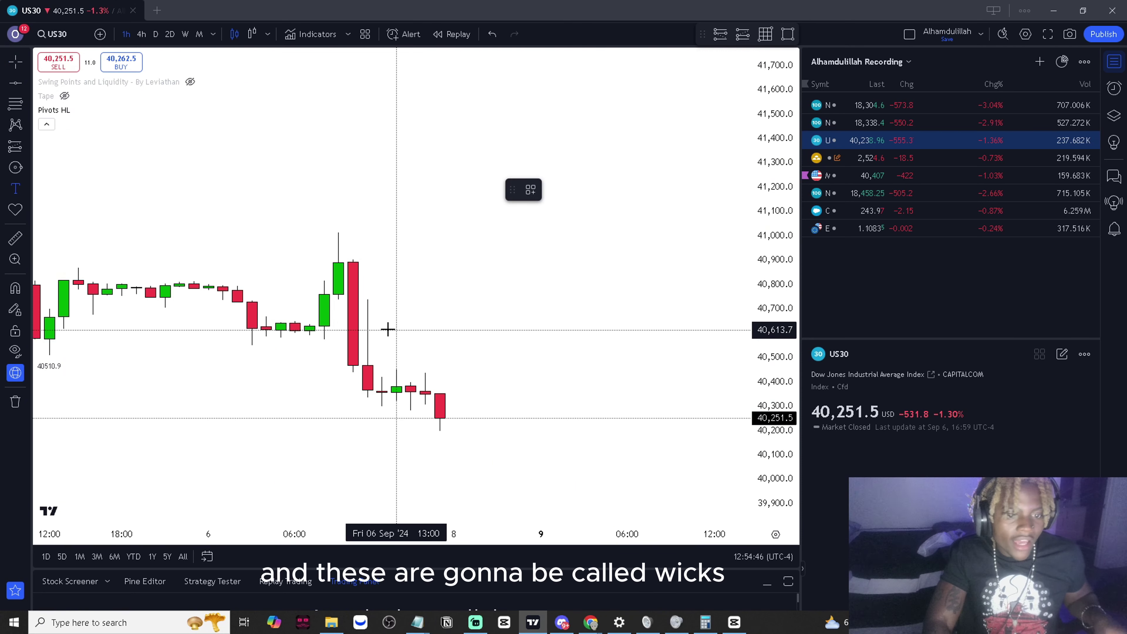
pyautogui.write('Upper Wikc')
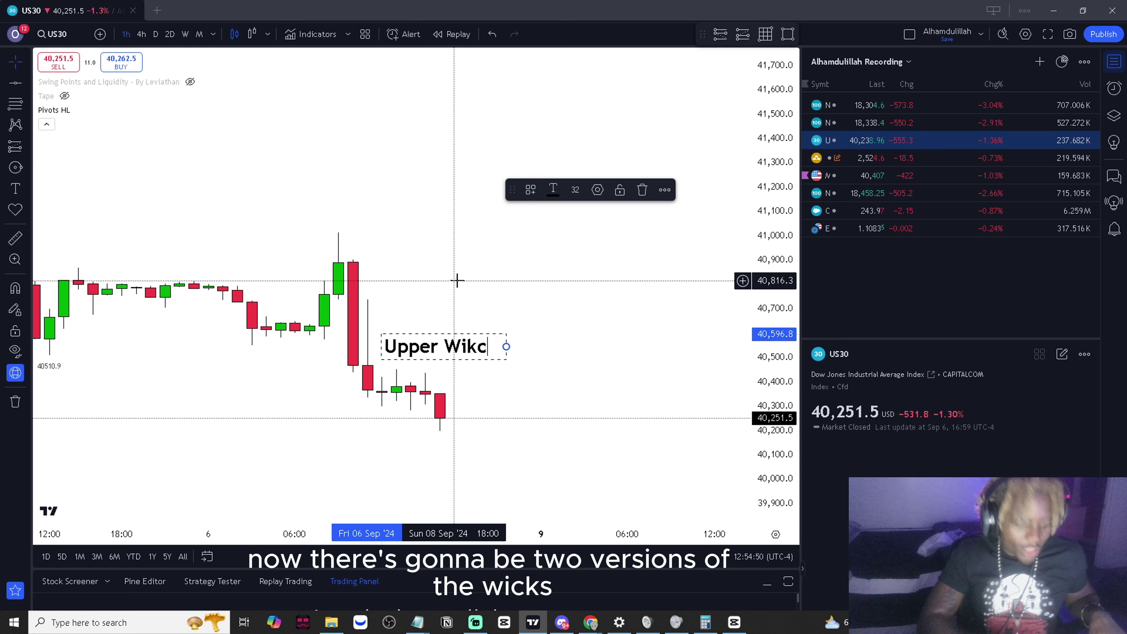
pyautogui.moveTo(506, 347); pyautogui.dragTo(520, 300)
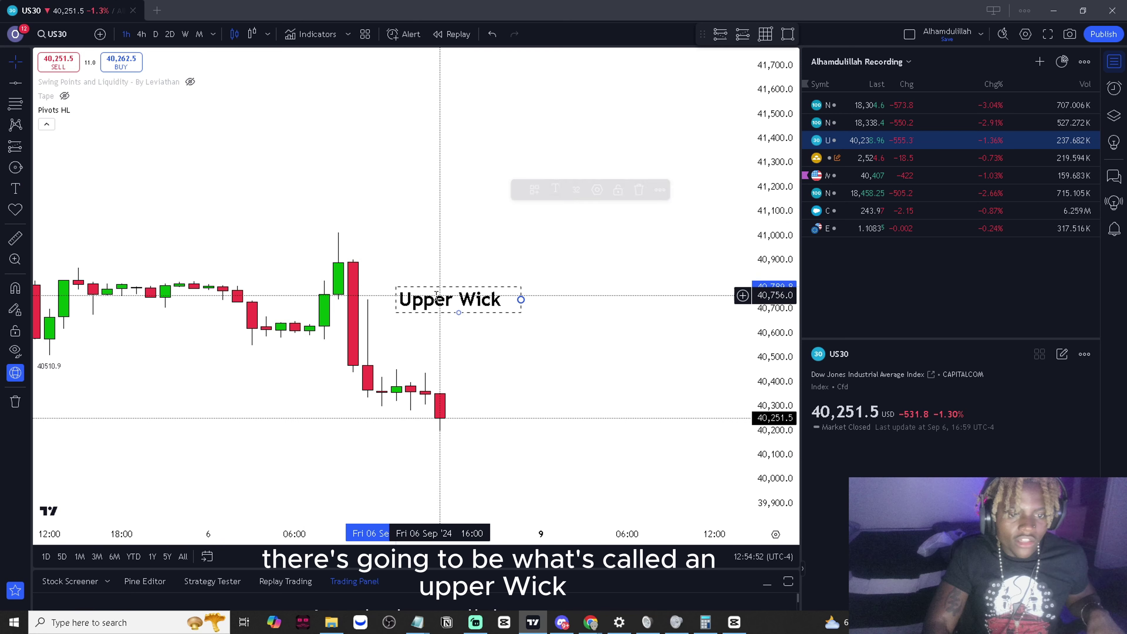
# Add a "<-------" text arrow pointing at the long upper wick and place the "Upper Wick" label just above it
pyautogui.click(26, 187)
pyautogui.click(411, 332)
pyautogui.write('--')
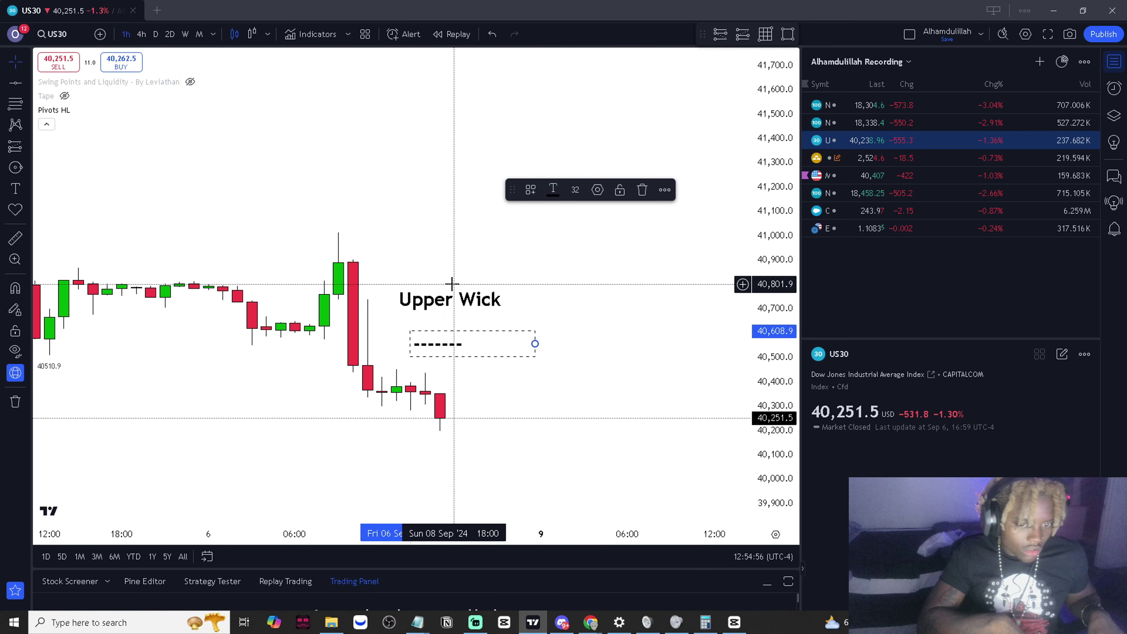
pyautogui.write('------')
pyautogui.press('Home')
pyautogui.write('$')
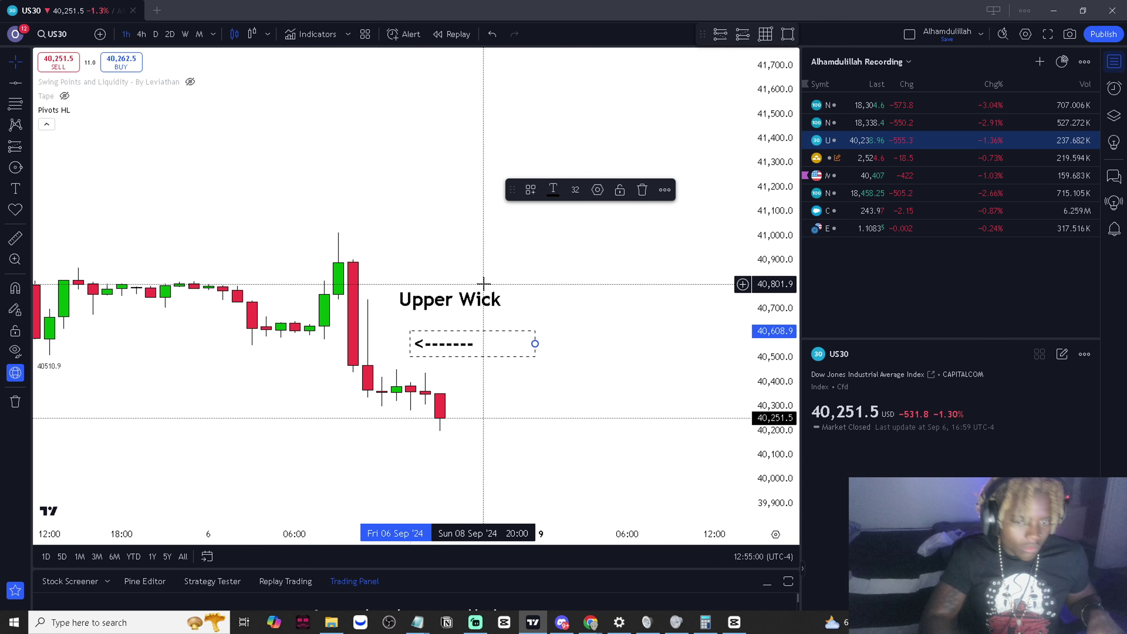
pyautogui.moveTo(471, 343); pyautogui.dragTo(417, 315)
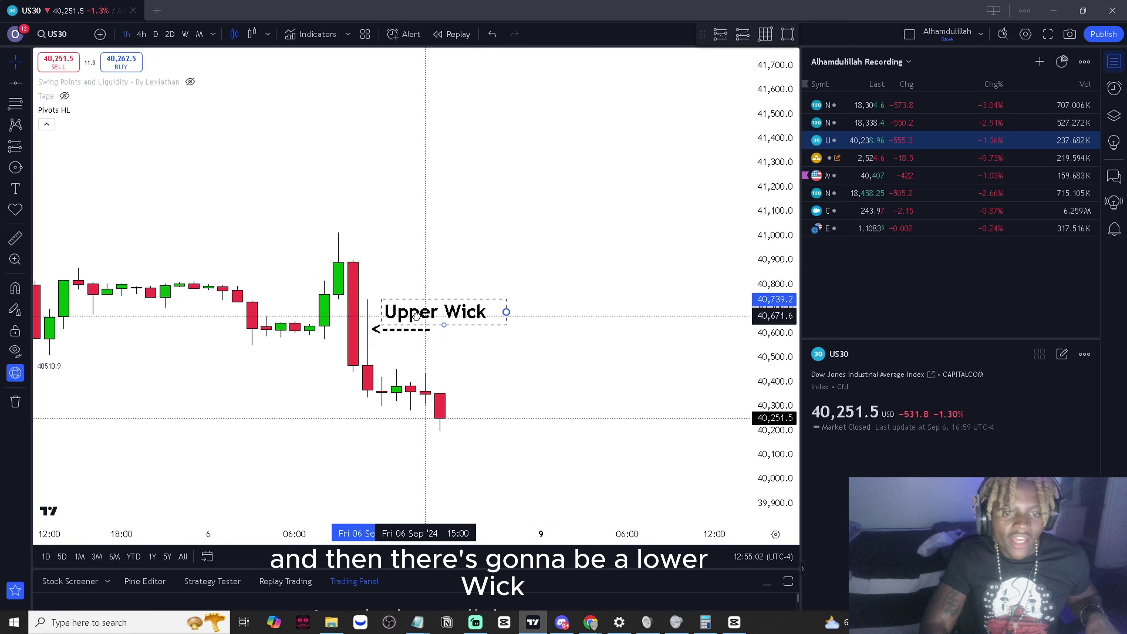
pyautogui.click(372, 314)
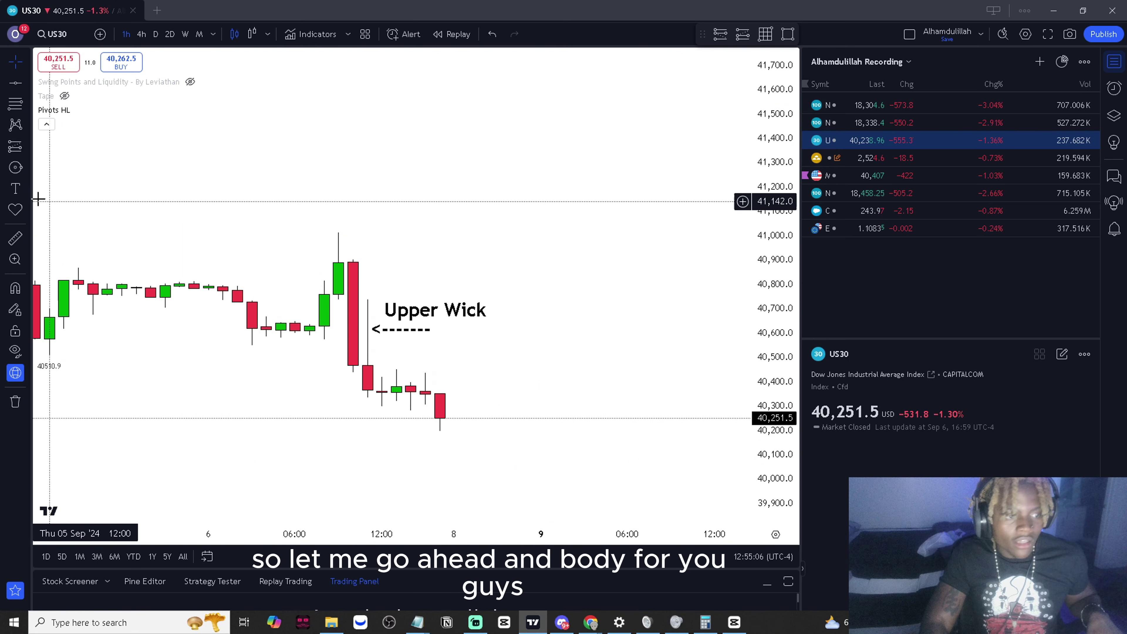
# Add a "Body" text label just to the right of the last red candle
pyautogui.click(15, 188)
pyautogui.click(382, 369)
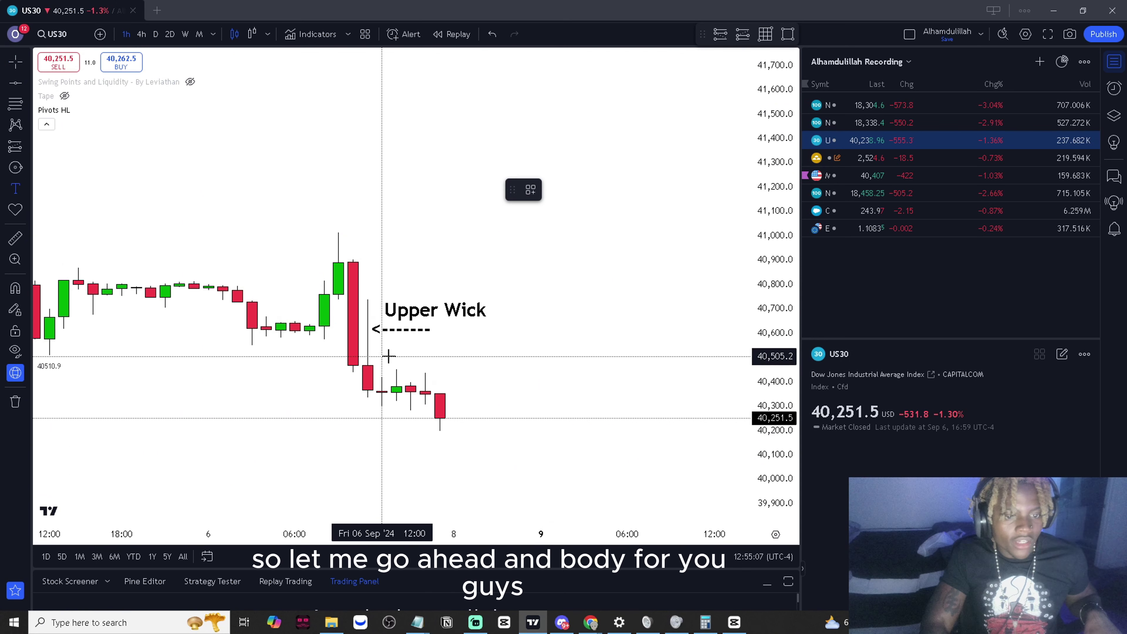
pyautogui.click(463, 339)
pyautogui.moveTo(417, 368); pyautogui.dragTo(483, 382)
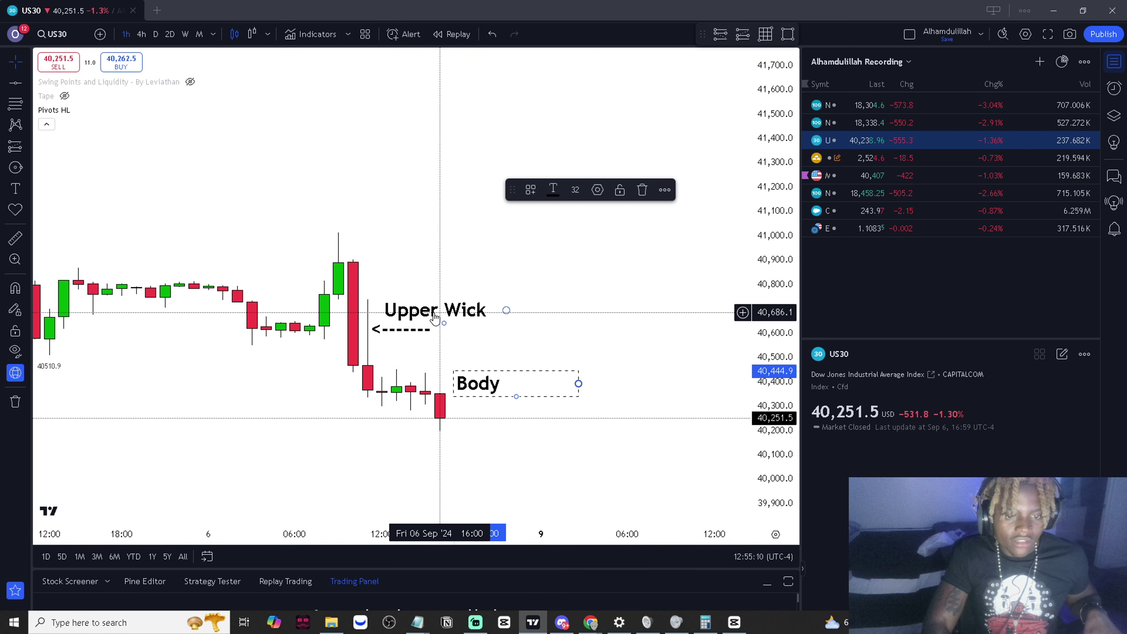
# Duplicate the text arrow, point the copy at the last red candle's body, and set the "Body" label directly above it
pyautogui.click(426, 334)
pyautogui.hotkey('ctrl', 'c')
pyautogui.hotkey('ctrl', 'v')
pyautogui.click(405, 336)
pyautogui.moveTo(413, 305); pyautogui.dragTo(484, 393)
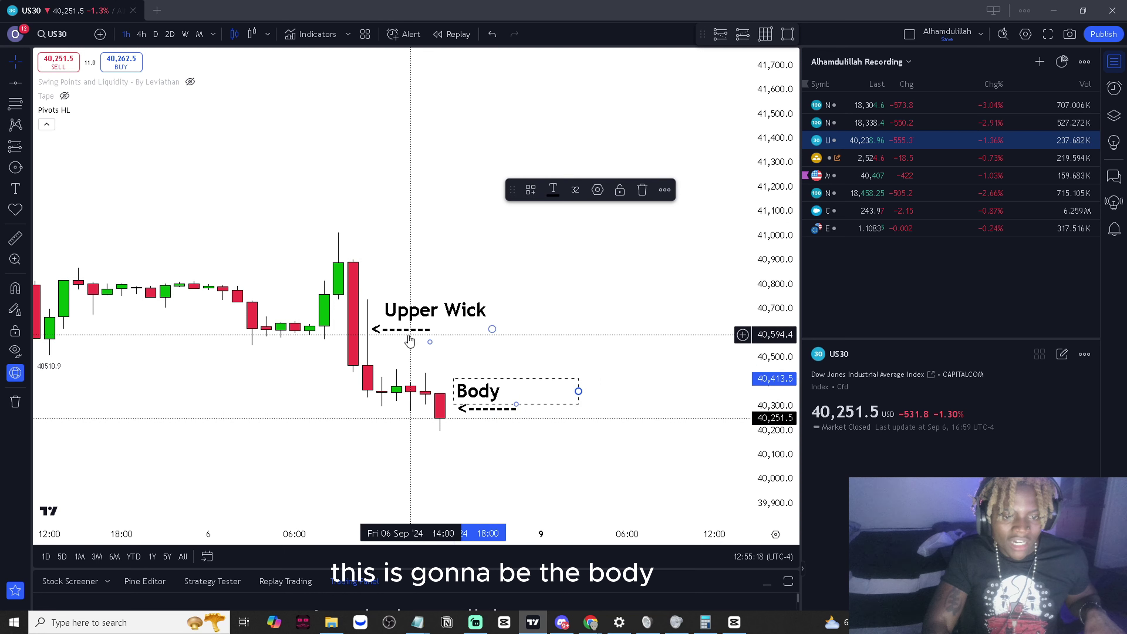
# Duplicate the "Upper Wick" label, change the copy's text to "Lower Wick", and place it below and left of the last candle
pyautogui.click(410, 311)
pyautogui.moveTo(410, 311); pyautogui.dragTo(422, 350)
pyautogui.doubleClick(422, 351)
pyautogui.write('loweee')
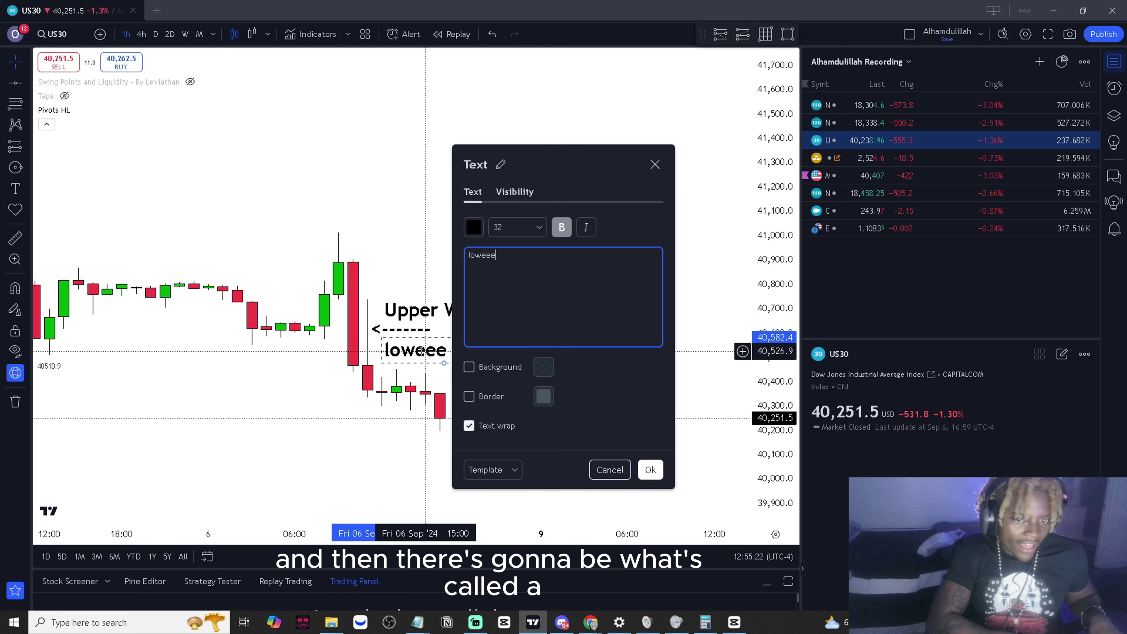
pyautogui.hotkey('ctrl', 'a')
pyautogui.write('L')
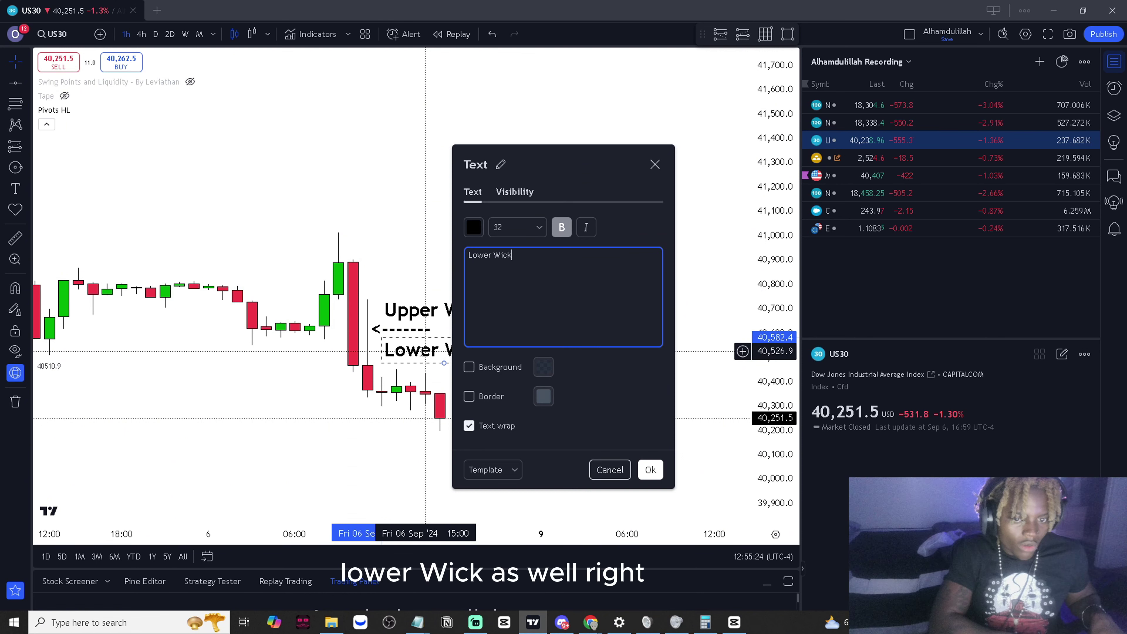
pyautogui.click(422, 351)
pyautogui.moveTo(421, 351); pyautogui.dragTo(334, 434)
pyautogui.click(366, 466)
# Duplicate the text arrow, change the copy to "------->", point it at the last candle's lower wick, and align the "Lower Wick" label above it
pyautogui.click(428, 332)
pyautogui.hotkey('ctrl', 'c')
pyautogui.hotkey('ctrl', 'v')
pyautogui.moveTo(420, 312); pyautogui.dragTo(390, 454)
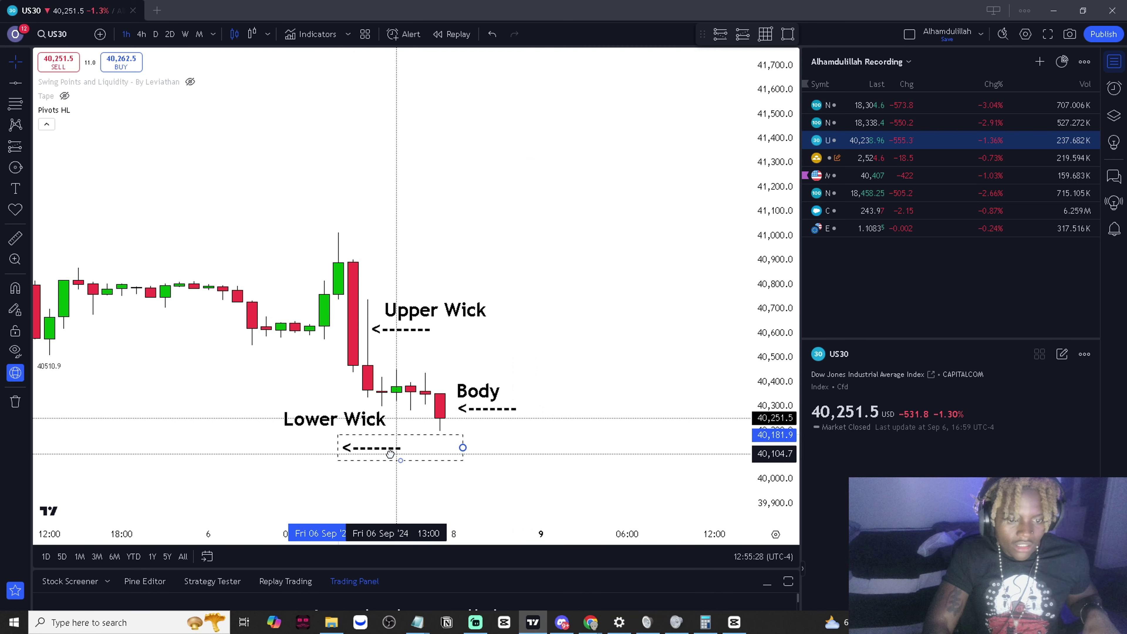
pyautogui.doubleClick(390, 454)
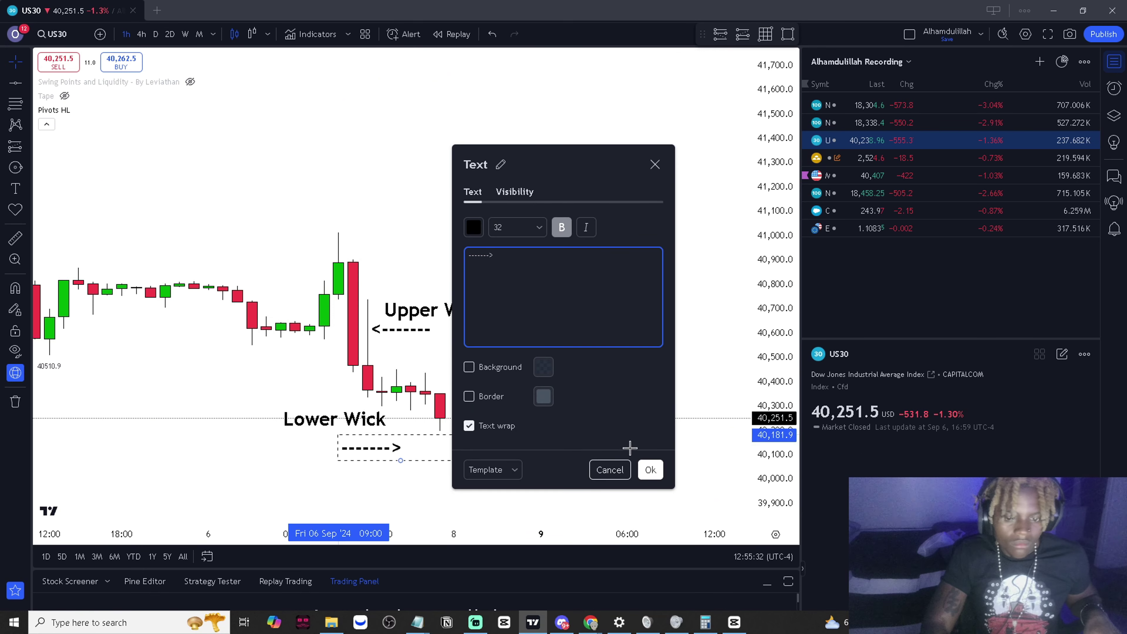
pyautogui.click(651, 469)
pyautogui.moveTo(396, 449); pyautogui.dragTo(392, 422)
pyautogui.click(487, 464)
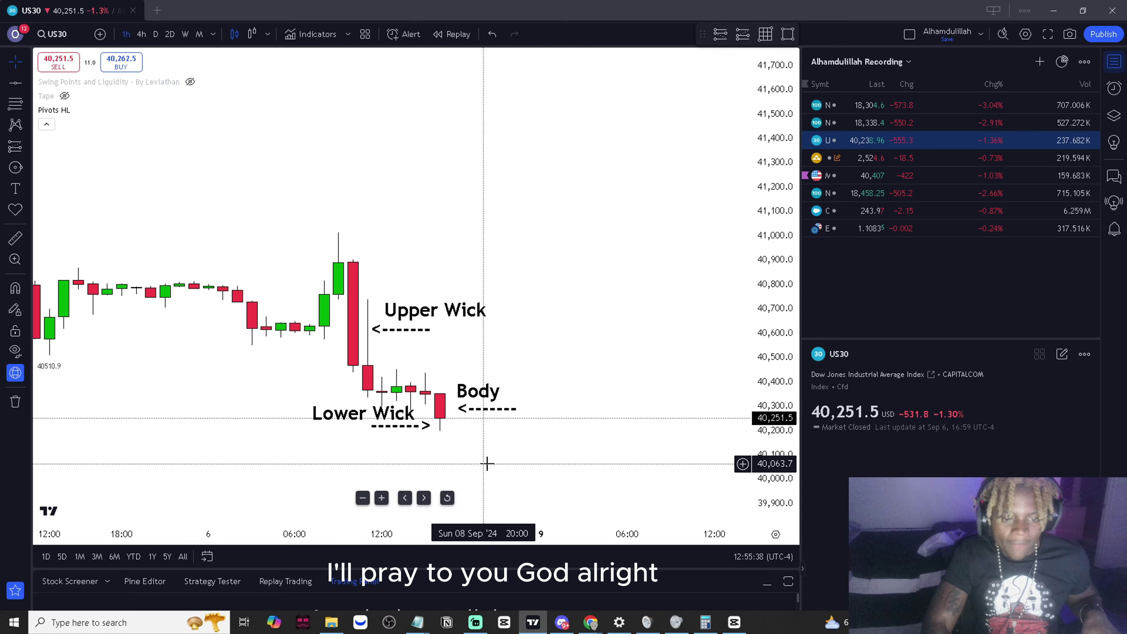
pyautogui.moveTo(407, 431); pyautogui.dragTo(372, 421)
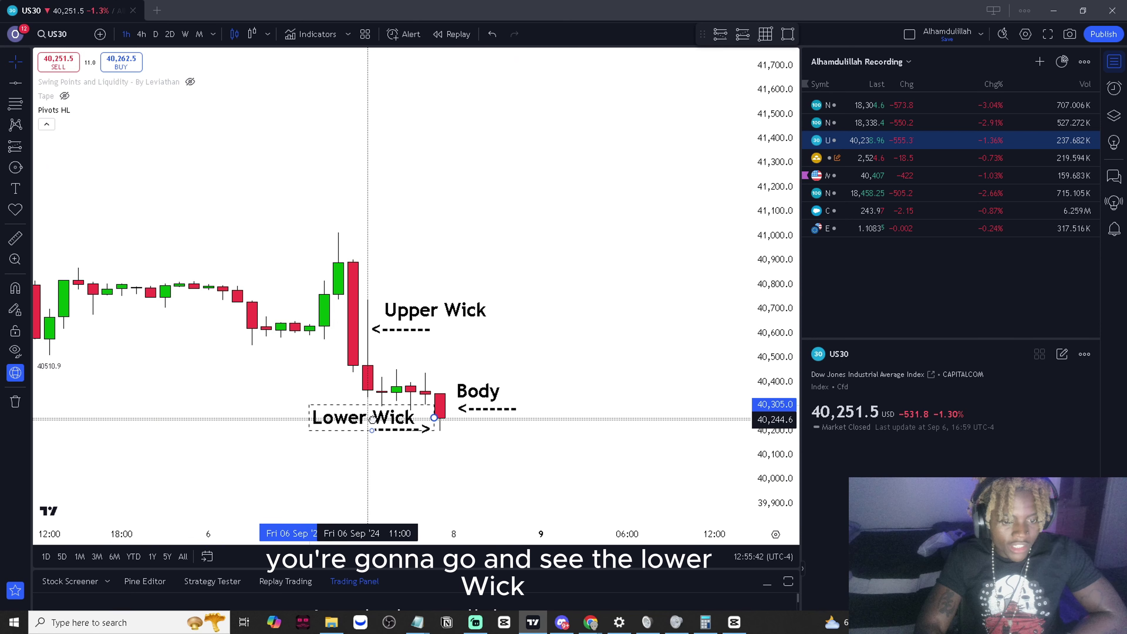
pyautogui.click(466, 407)
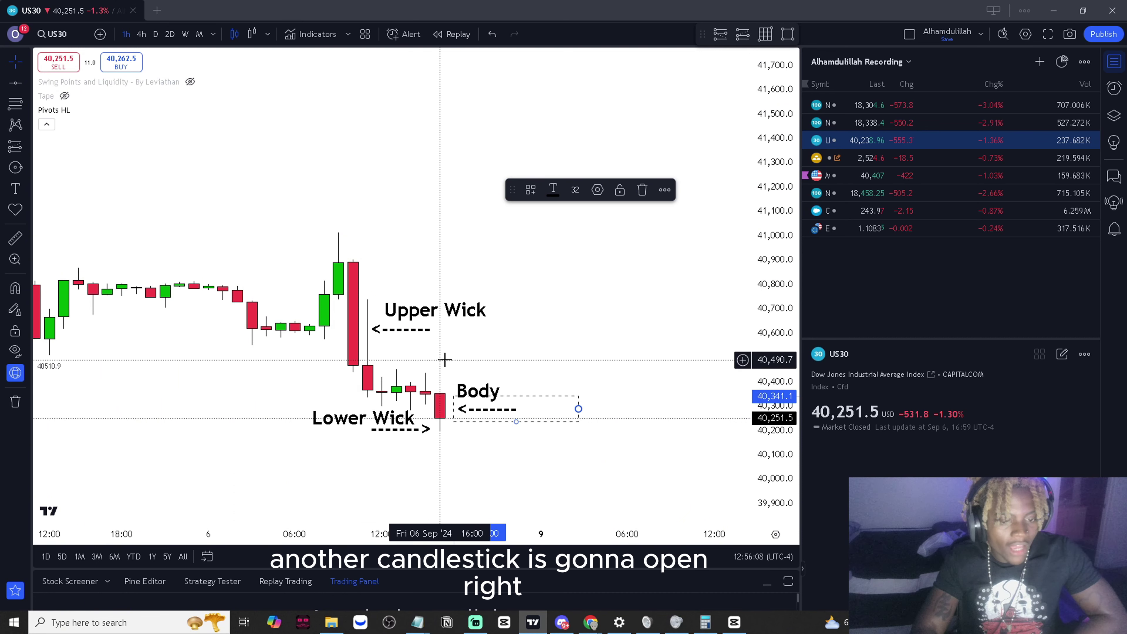
pyautogui.moveTo(443, 360); pyautogui.dragTo(621, 345)
pyautogui.scroll(5, 558, 382)
pyautogui.moveTo(773, 378); pyautogui.dragTo(773, 150)
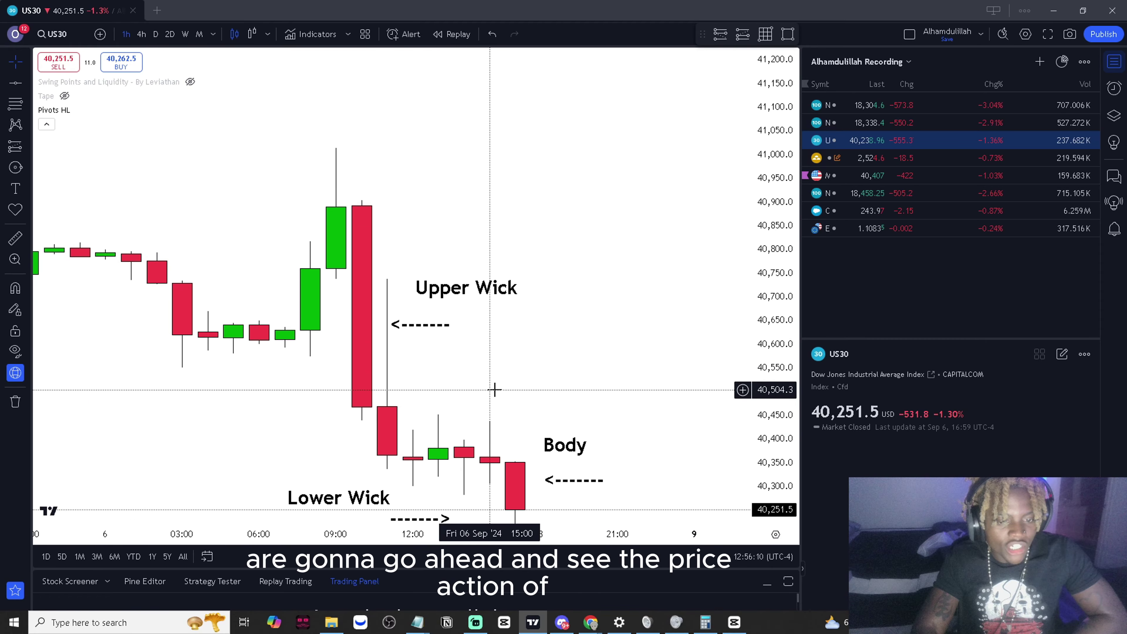
pyautogui.moveTo(493, 390); pyautogui.dragTo(482, 349)
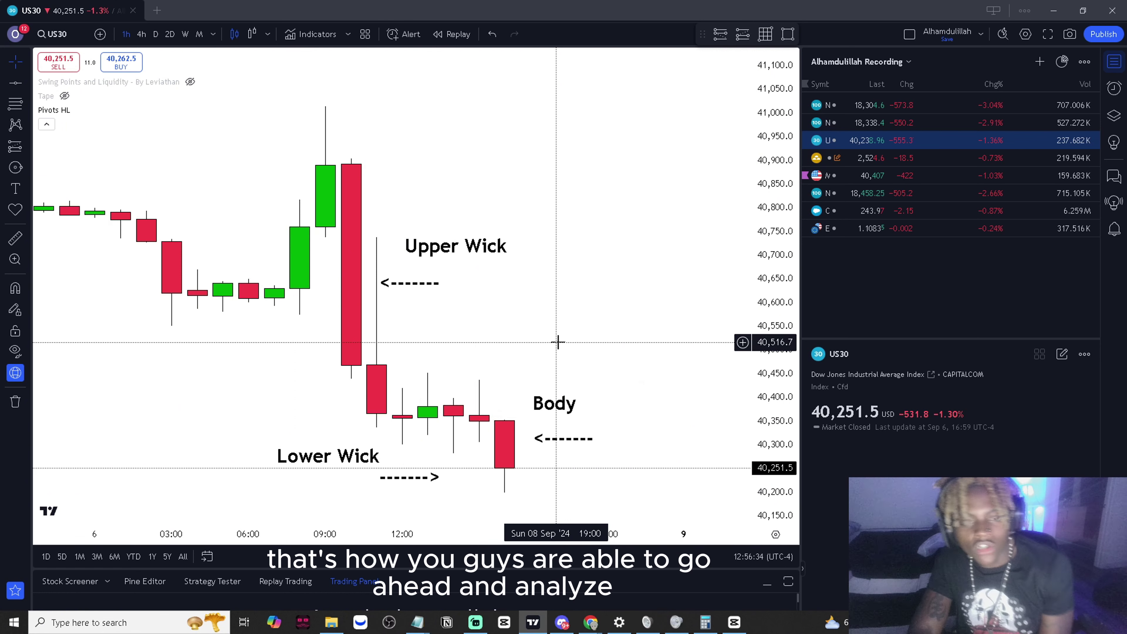
# Move the "Lower Wick" label slightly down, closer to its arrow at the last red candle
pyautogui.scroll(-2, 324, 224)
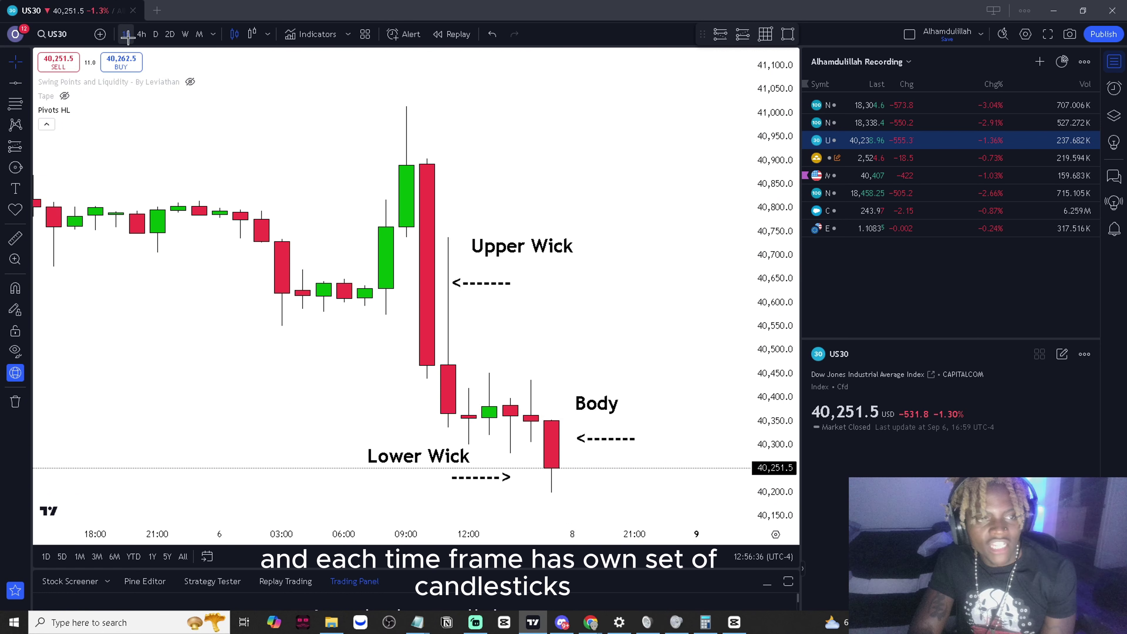
pyautogui.scroll(-2, 371, 224)
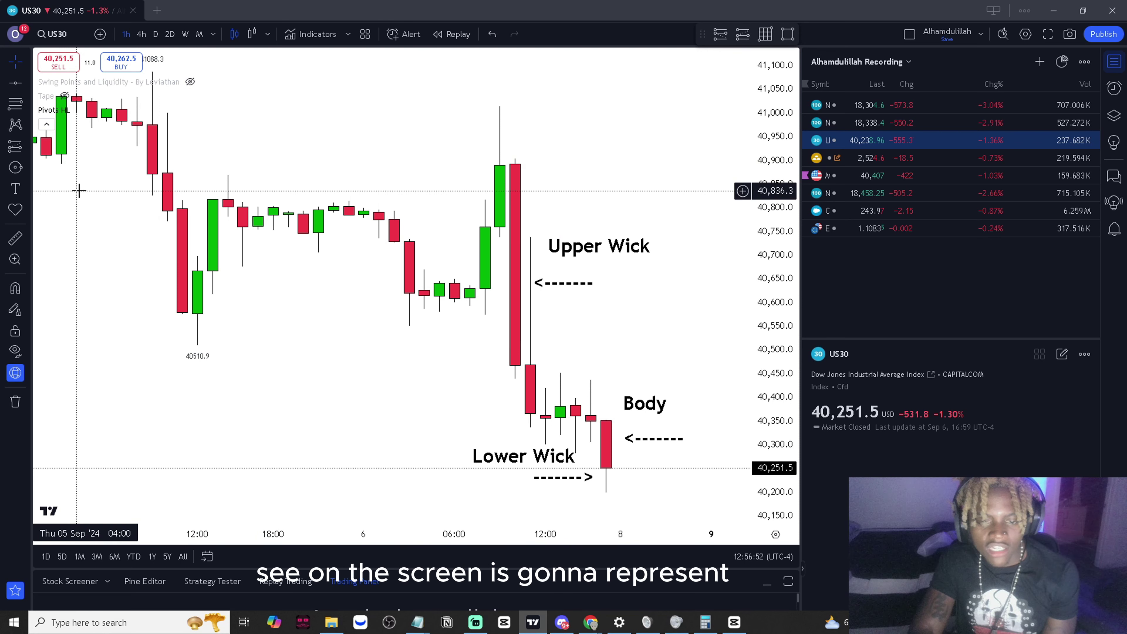
pyautogui.moveTo(530, 456); pyautogui.dragTo(530, 462)
pyautogui.click(421, 421)
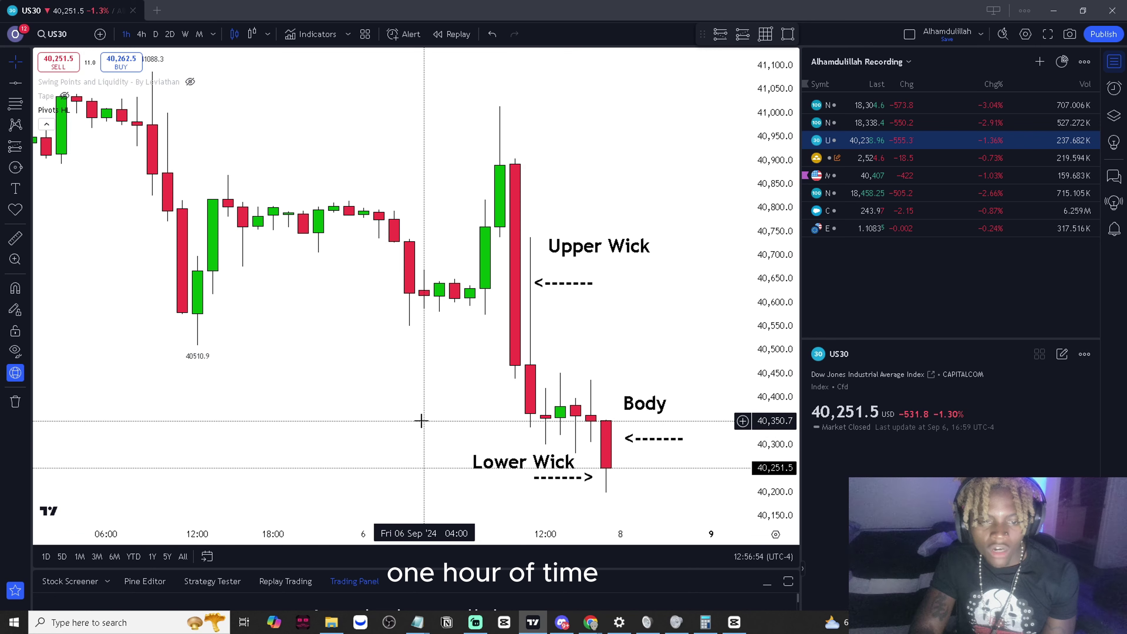
# Compare the US30 candles on the 4-hour, daily and 2-day time frames
pyautogui.click(142, 34)
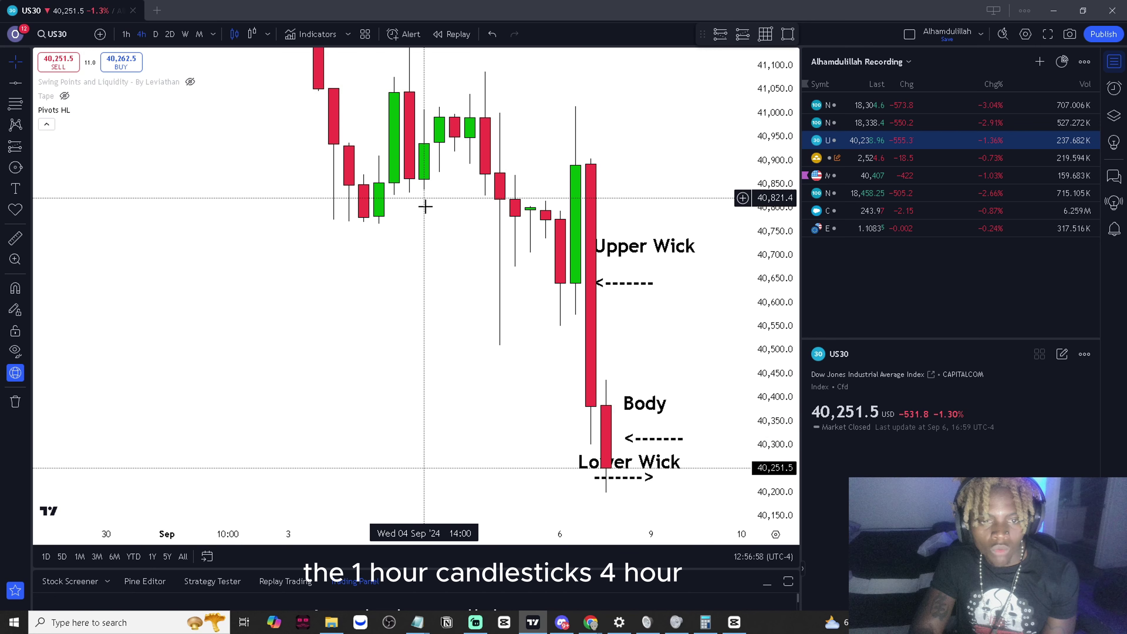
pyautogui.moveTo(377, 263); pyautogui.dragTo(551, 457)
pyautogui.moveTo(287, 292); pyautogui.dragTo(369, 305)
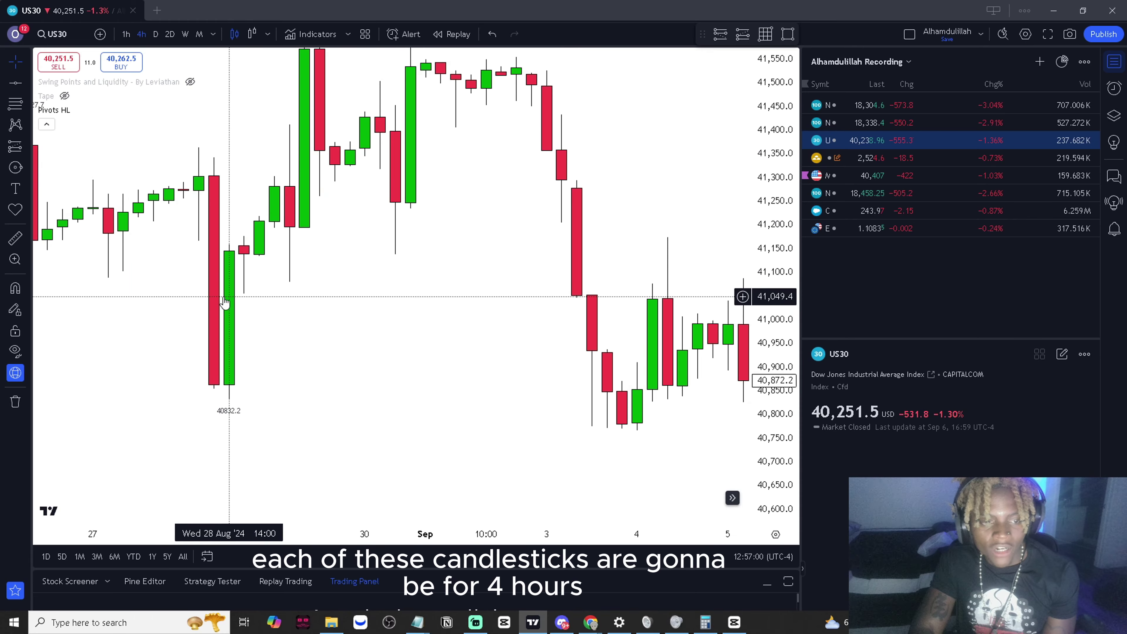
pyautogui.click(155, 34)
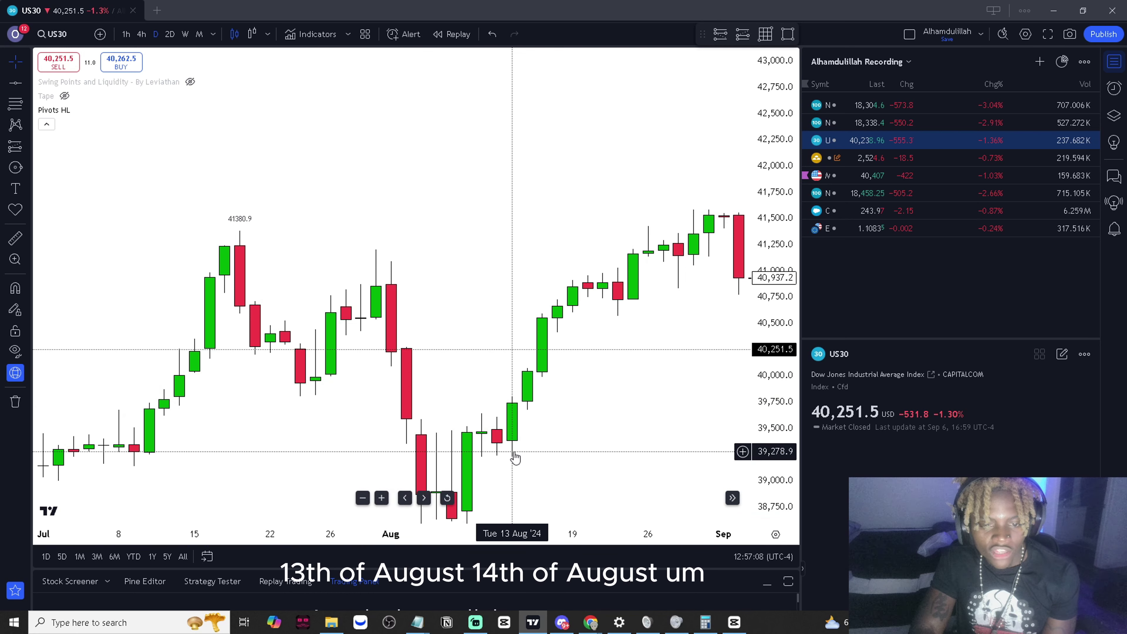
pyautogui.click(174, 33)
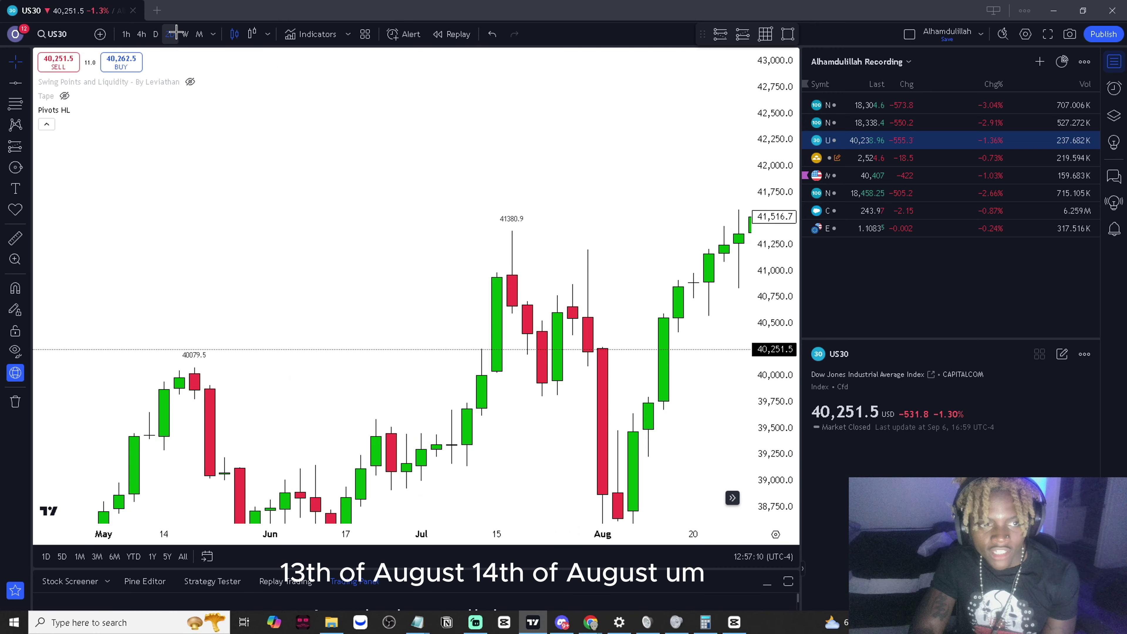
pyautogui.moveTo(435, 149); pyautogui.dragTo(185, 44)
# Set the chart to the weekly time frame and move the "Lower Wick" label and its arrow beside the early-August candle's long lower wick
pyautogui.click(184, 35)
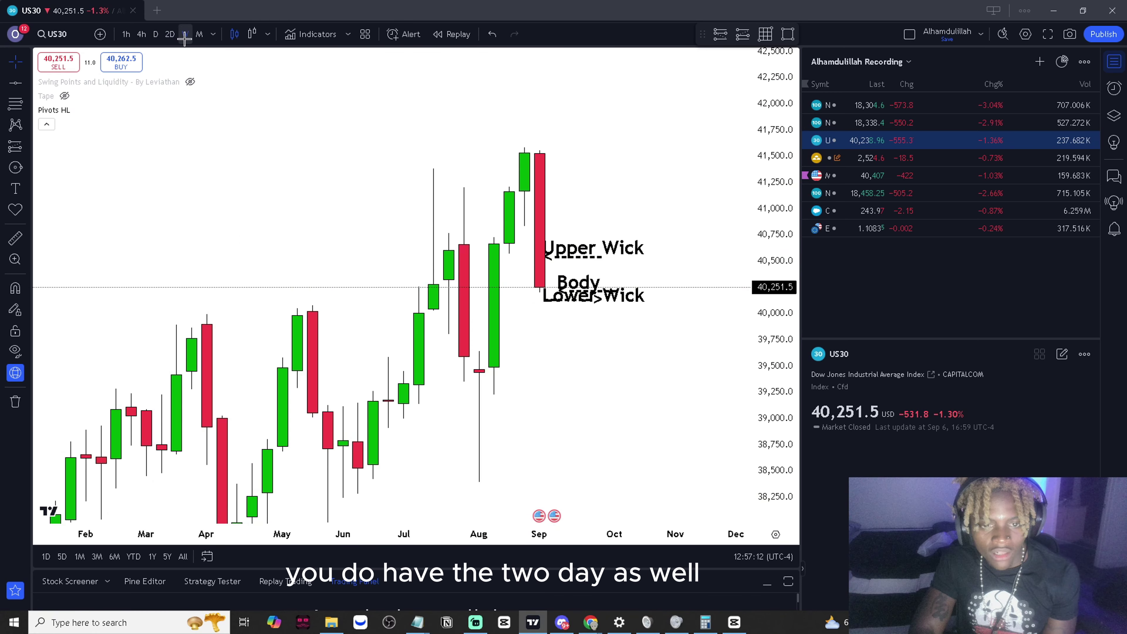
pyautogui.scroll(3, 327, 194)
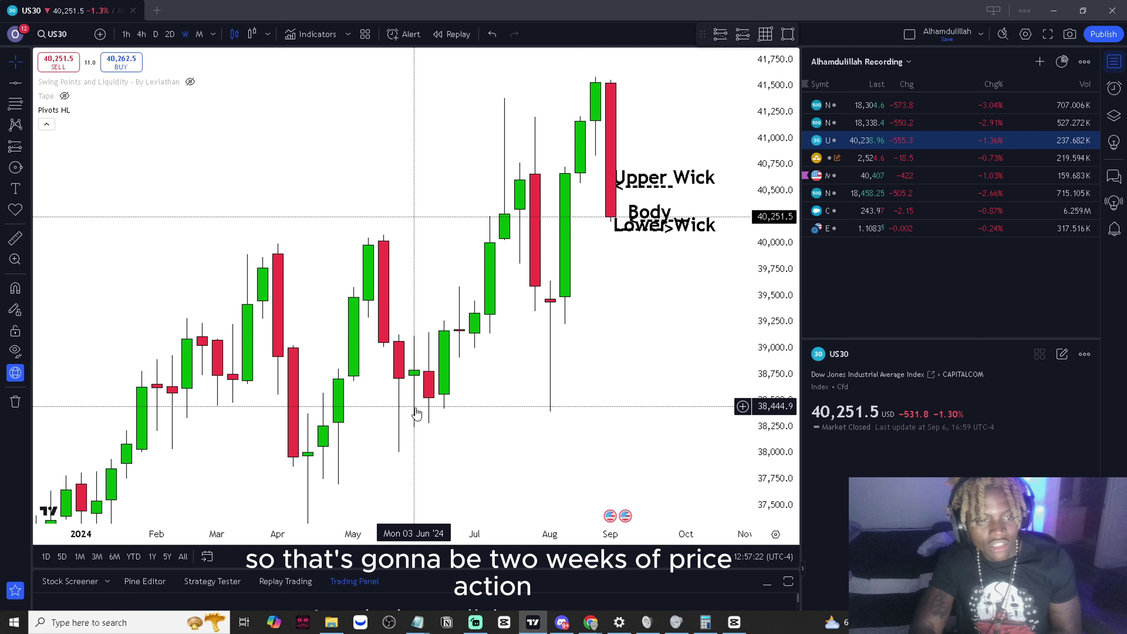
pyautogui.moveTo(411, 406); pyautogui.dragTo(409, 400)
pyautogui.moveTo(656, 231); pyautogui.dragTo(448, 392)
pyautogui.click(609, 241)
pyautogui.moveTo(609, 241); pyautogui.dragTo(444, 387)
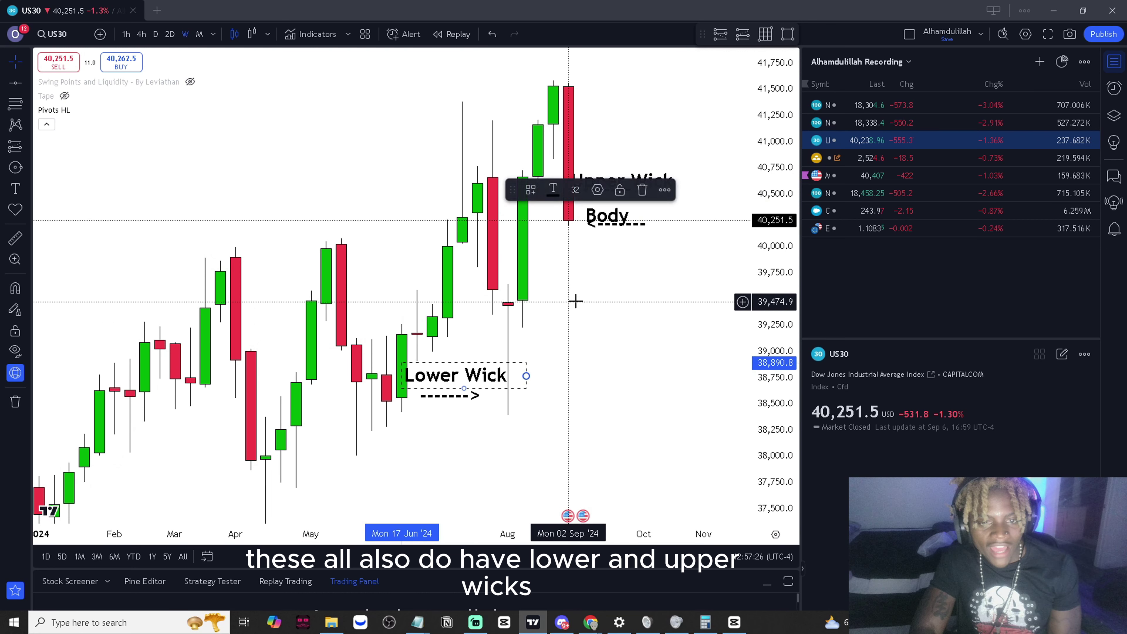
# Move the "Upper Wick" label and its arrow to the mid-July weekly candle's long upper wick
pyautogui.click(622, 187)
pyautogui.moveTo(621, 188); pyautogui.dragTo(397, 172)
pyautogui.click(618, 201)
pyautogui.moveTo(618, 201); pyautogui.dragTo(512, 164)
# Reposition the "Body" label beside the last red weekly candle and align the "Lower Wick" label above its arrow
pyautogui.click(608, 226)
pyautogui.moveTo(608, 226)
pyautogui.mouseDown()
pyautogui.moveTo(609, 204)
pyautogui.moveTo(598, 282)
pyautogui.mouseUp()
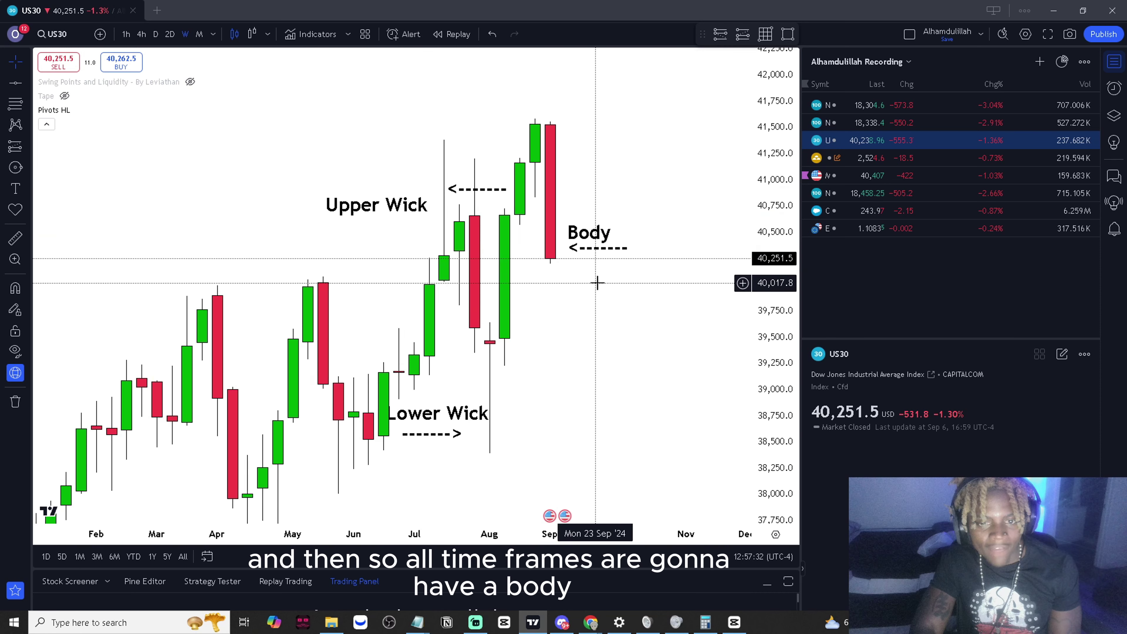
pyautogui.moveTo(424, 408); pyautogui.dragTo(440, 409)
pyautogui.click(455, 219)
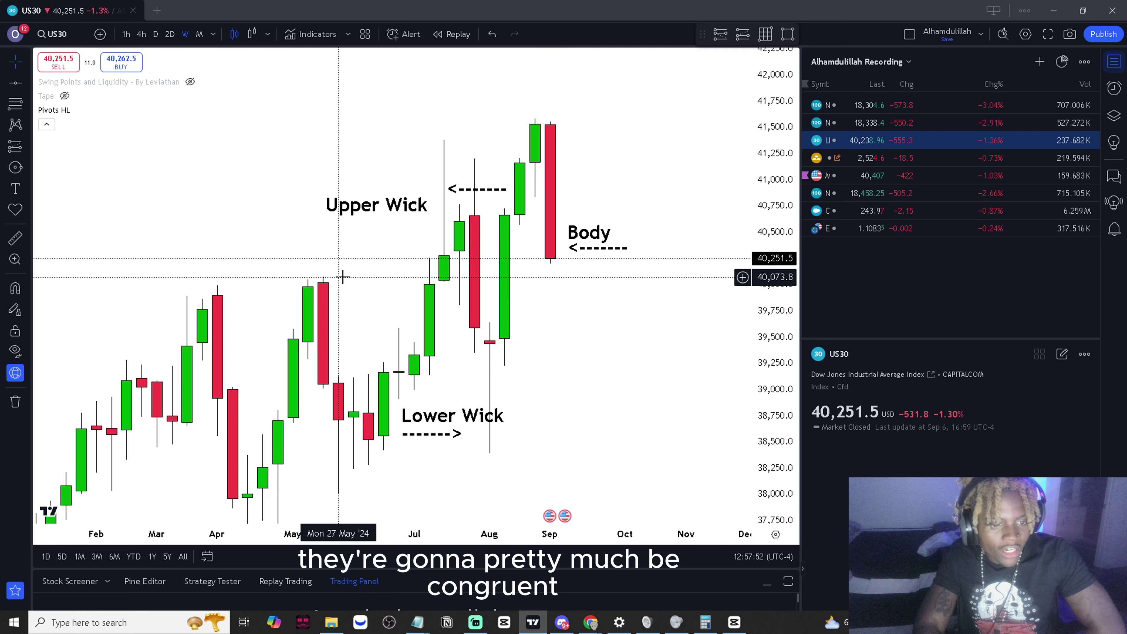
# Add a horizontal line at about 40,051 across the upper wicks of the May weekly candles
pyautogui.scroll(5, 399, 284)
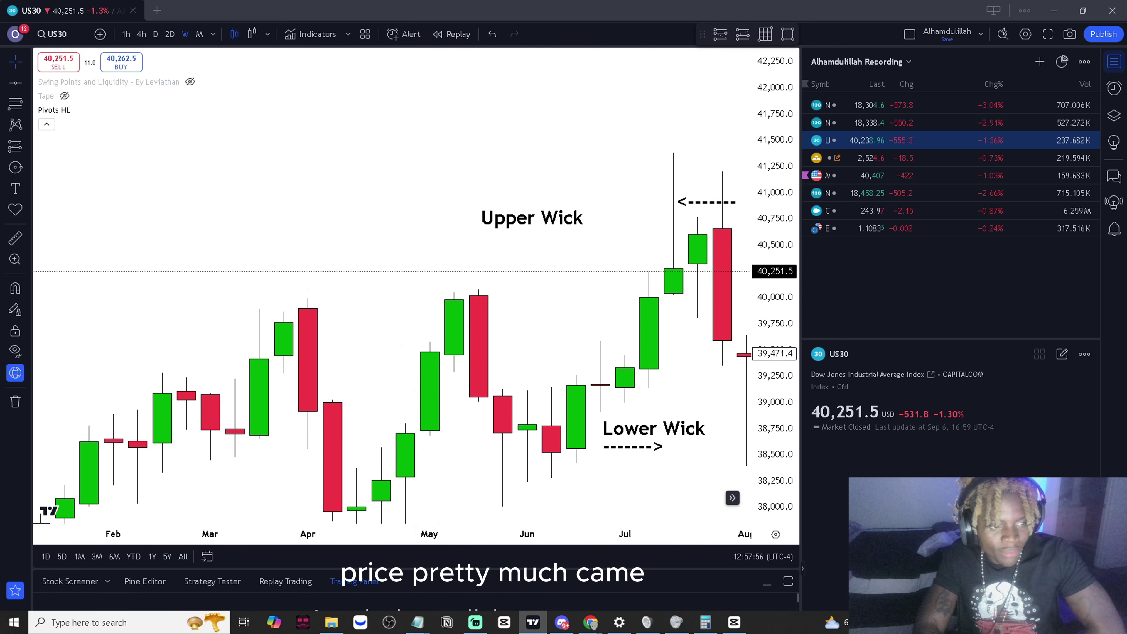
pyautogui.click(15, 83)
pyautogui.click(273, 292)
pyautogui.moveTo(392, 274); pyautogui.dragTo(345, 285)
# Move the "Upper Wick" label and its arrow to the upper wick of the 20 May red candle at the horizontal line
pyautogui.moveTo(483, 233); pyautogui.dragTo(434, 279)
pyautogui.moveTo(647, 214); pyautogui.dragTo(648, 332)
pyautogui.click(414, 296)
pyautogui.scroll(4, 415, 315)
pyautogui.moveTo(776, 408); pyautogui.dragTo(644, 137)
pyautogui.moveTo(558, 349); pyautogui.dragTo(558, 361)
pyautogui.click(581, 373)
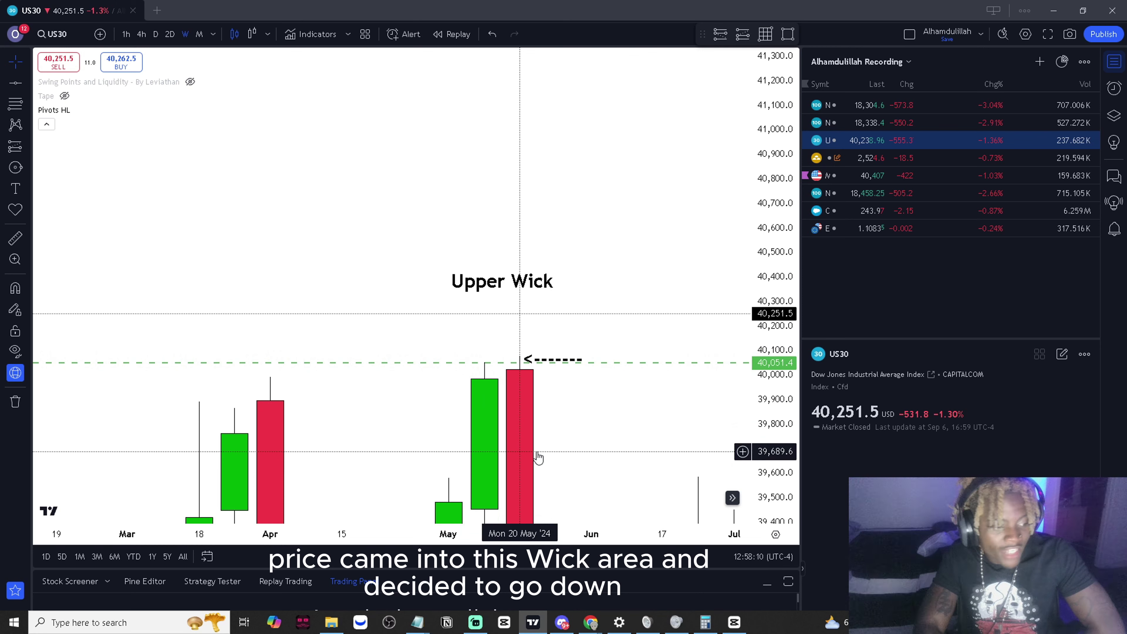
# Draw a thin rectangle zone from about 40,092 down to 40,039 around the horizontal line and the May upper wick
pyautogui.moveTo(569, 395); pyautogui.dragTo(465, 376)
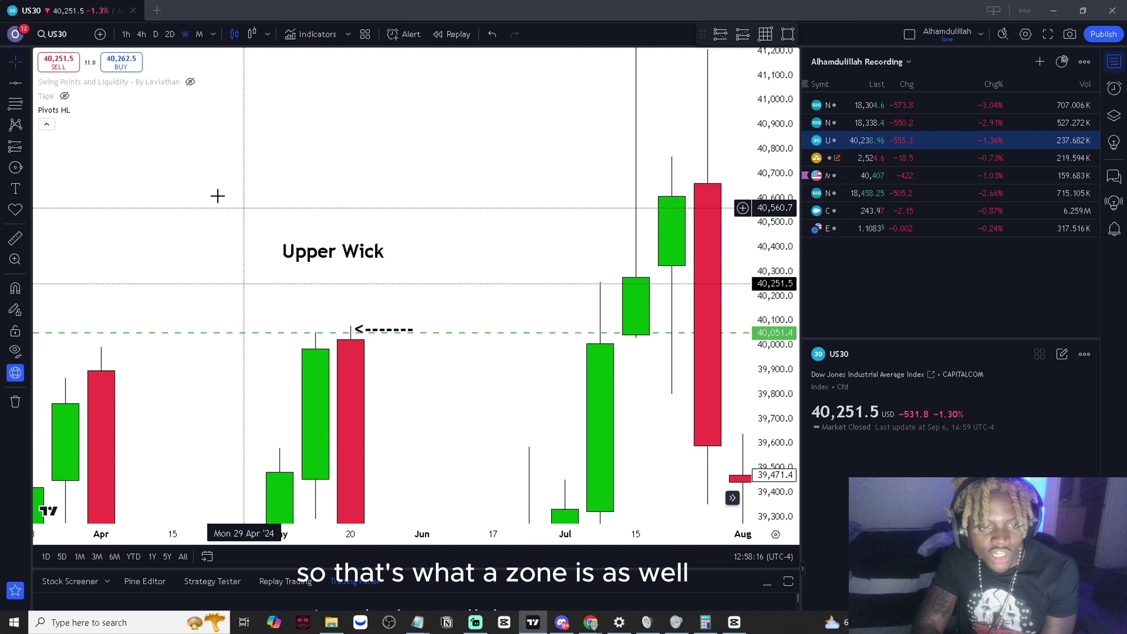
pyautogui.click(789, 34)
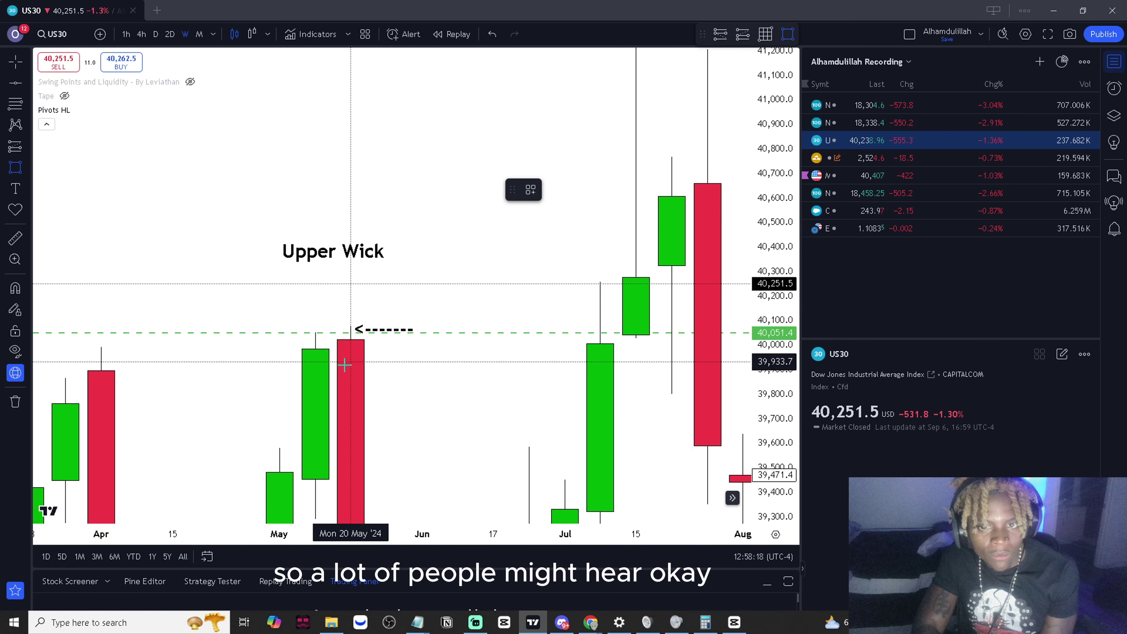
pyautogui.click(387, 323)
pyautogui.click(398, 337)
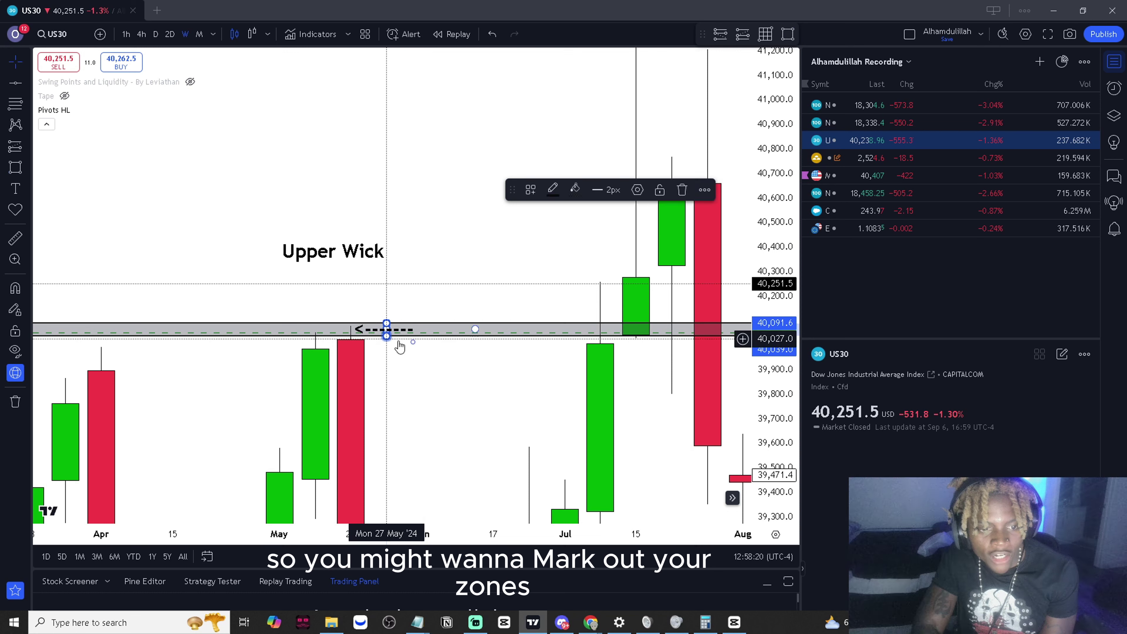
pyautogui.click(414, 345)
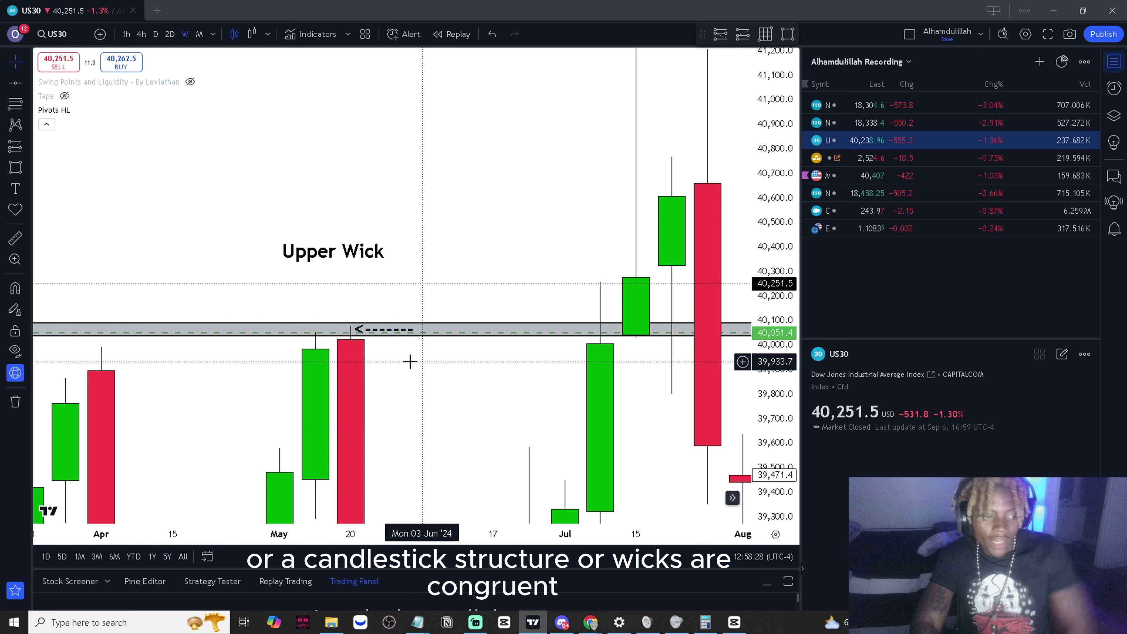
# Examine the price action around the zone on the weekly, monthly and 2-day time frames
pyautogui.scroll(-3, 411, 349)
pyautogui.moveTo(514, 395); pyautogui.dragTo(440, 296)
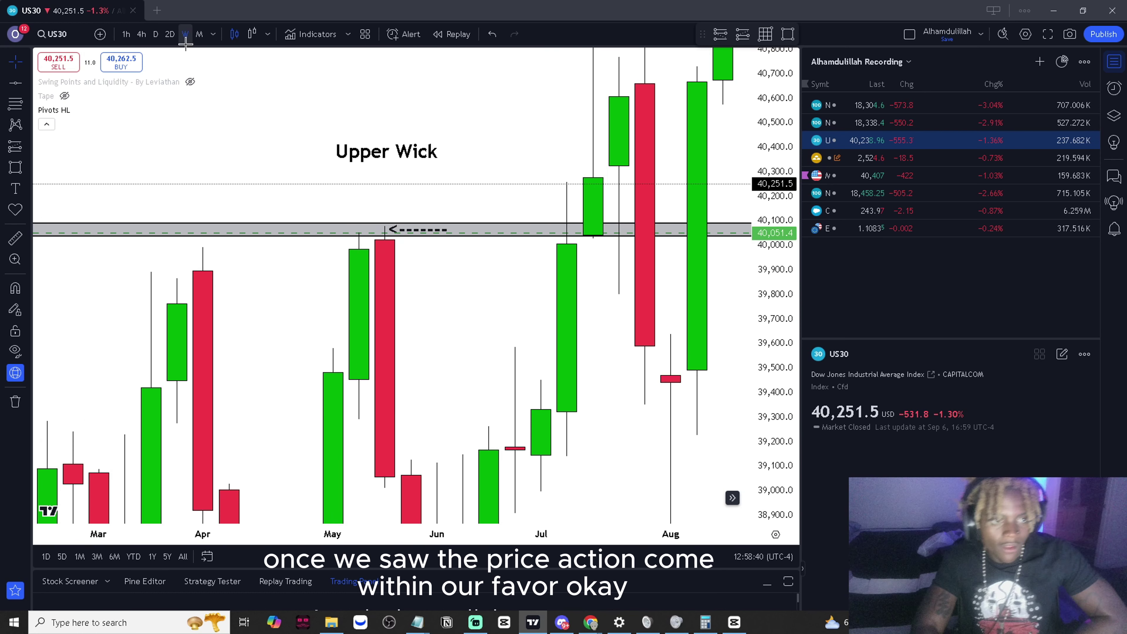
pyautogui.click(199, 35)
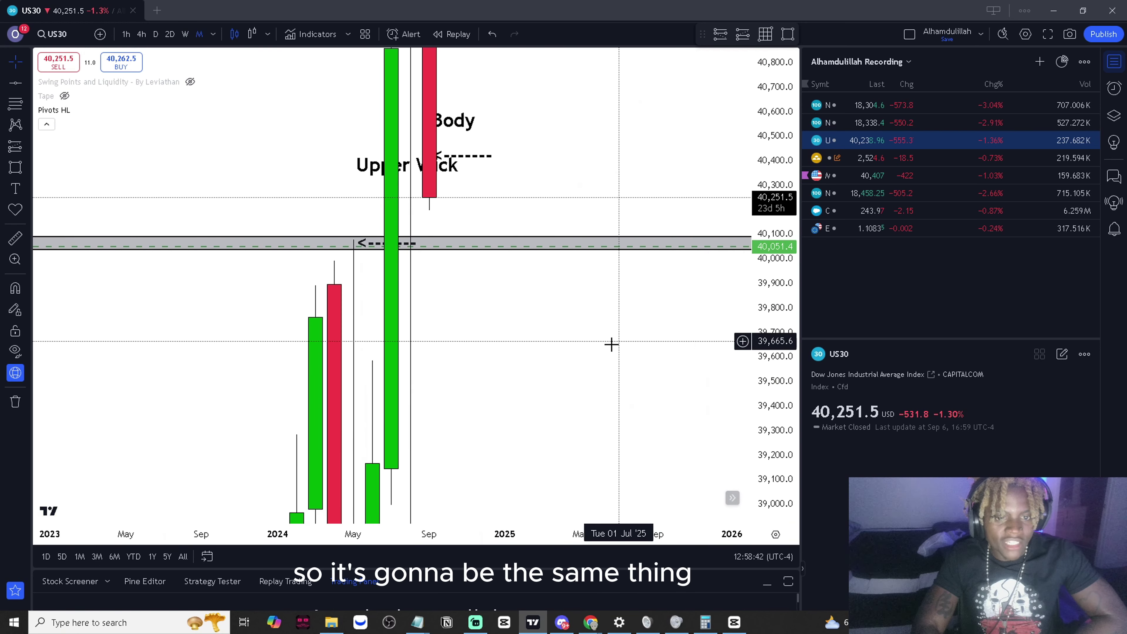
pyautogui.moveTo(781, 277); pyautogui.dragTo(781, 319)
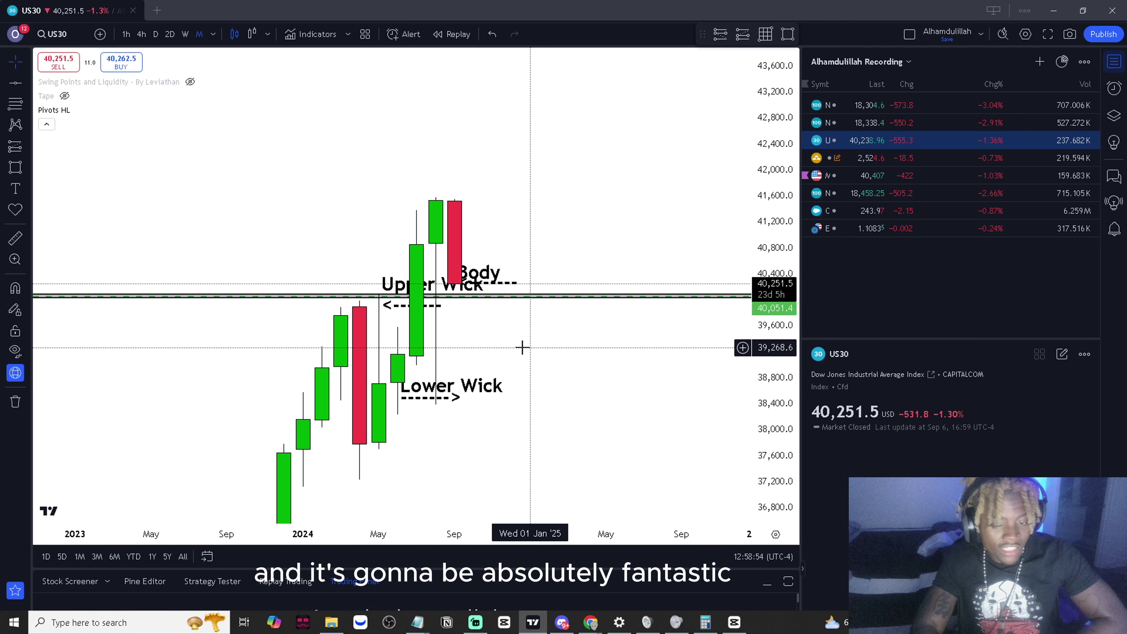
pyautogui.scroll(5, 505, 347)
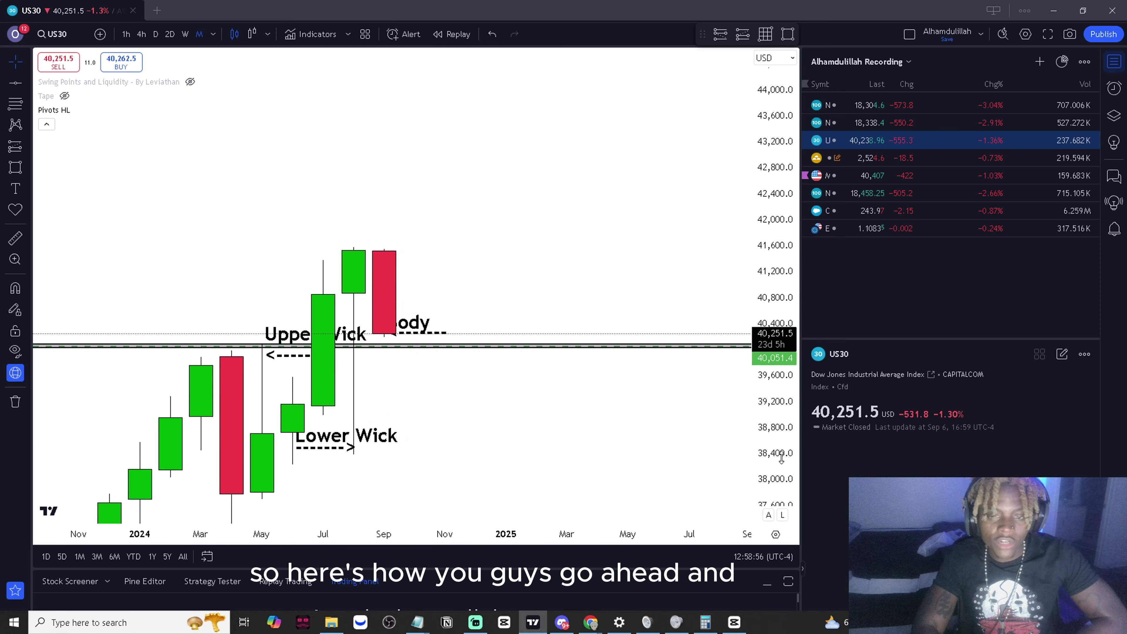
pyautogui.click(170, 34)
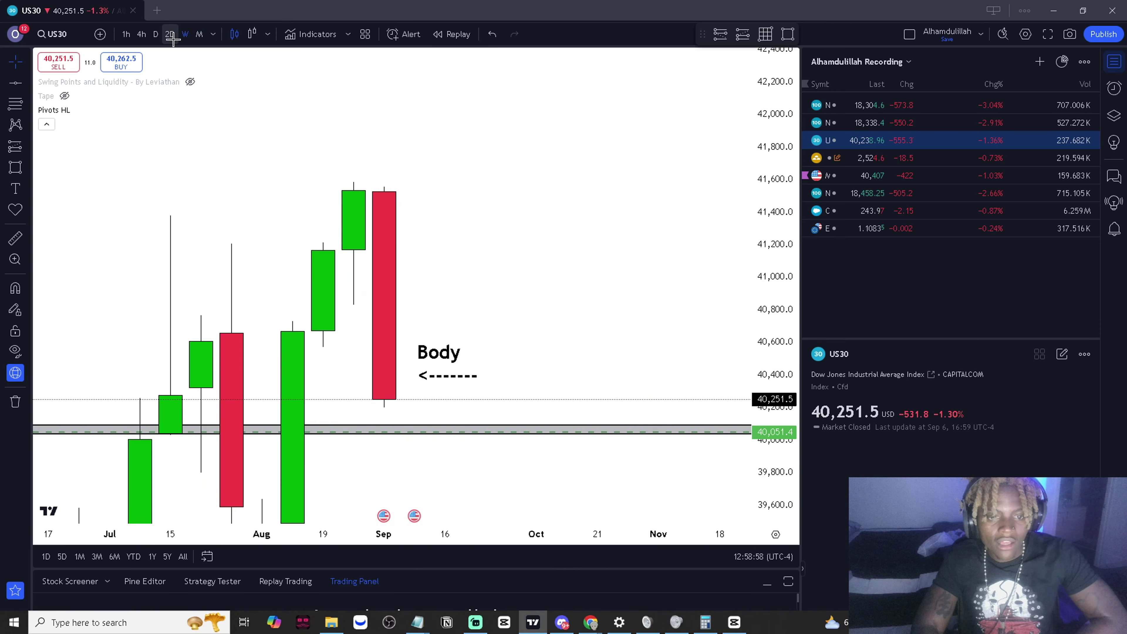
pyautogui.scroll(3, 289, 178)
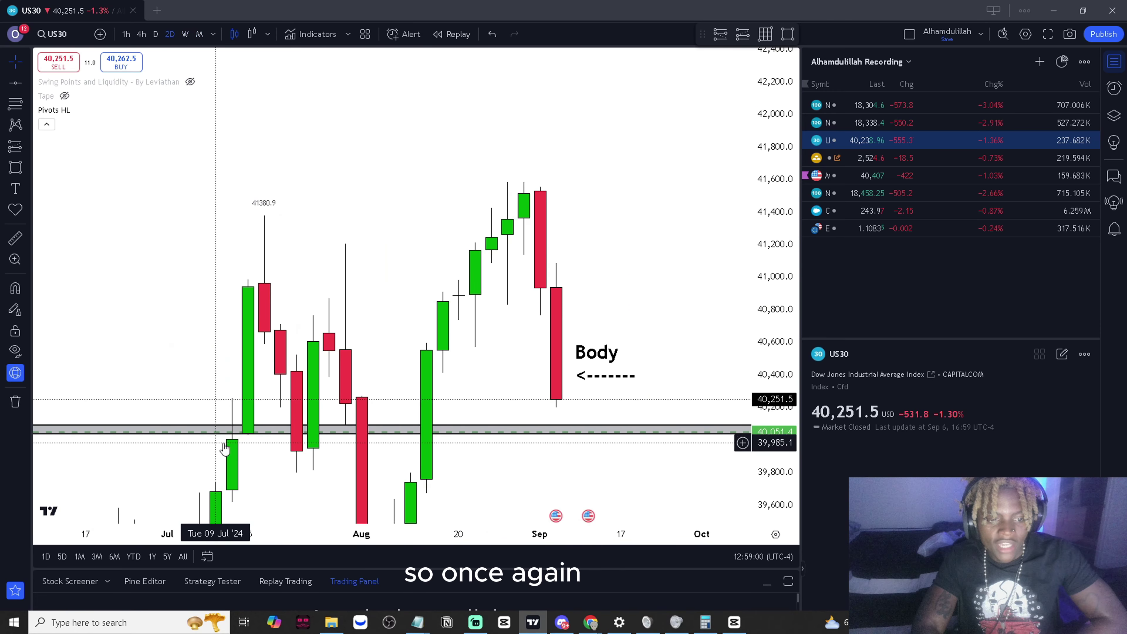
# Switch to the 4-hour time frame and examine how price reacts at the zone in April and May 2024
pyautogui.click(151, 34)
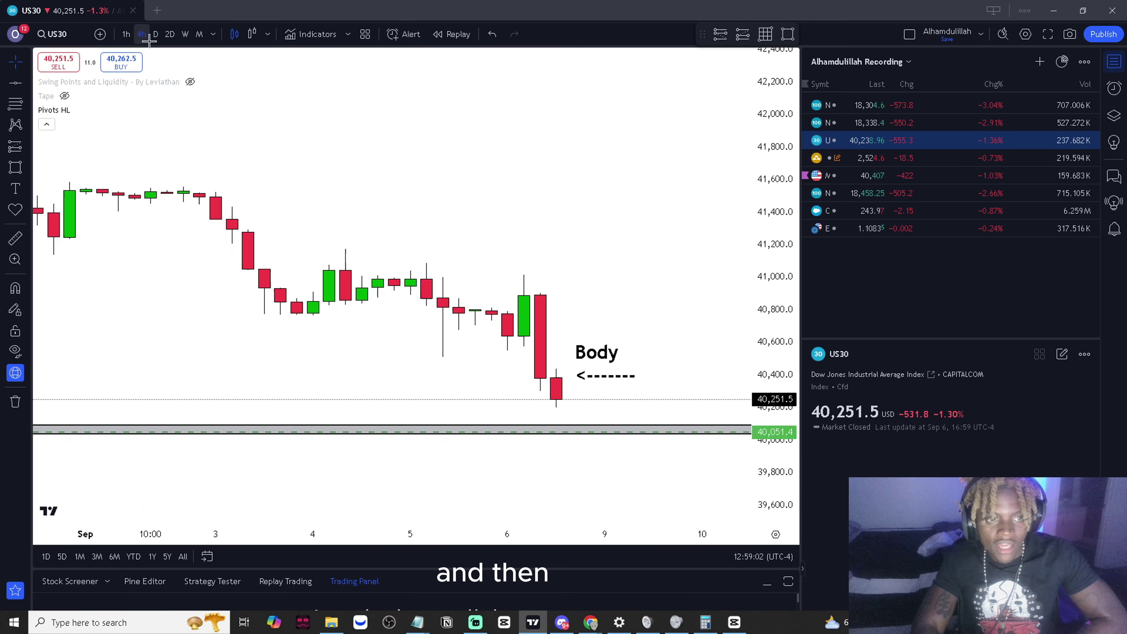
pyautogui.scroll(-5, 222, 284)
pyautogui.moveTo(262, 297); pyautogui.dragTo(703, 389)
pyautogui.scroll(8, 577, 427)
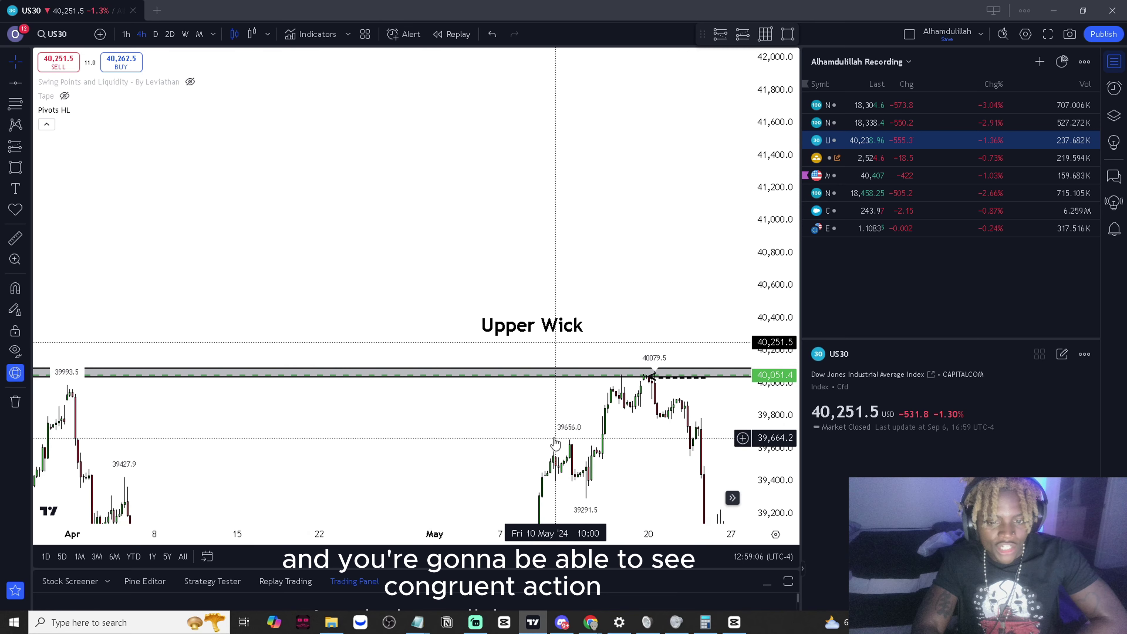
pyautogui.moveTo(504, 430); pyautogui.dragTo(340, 400)
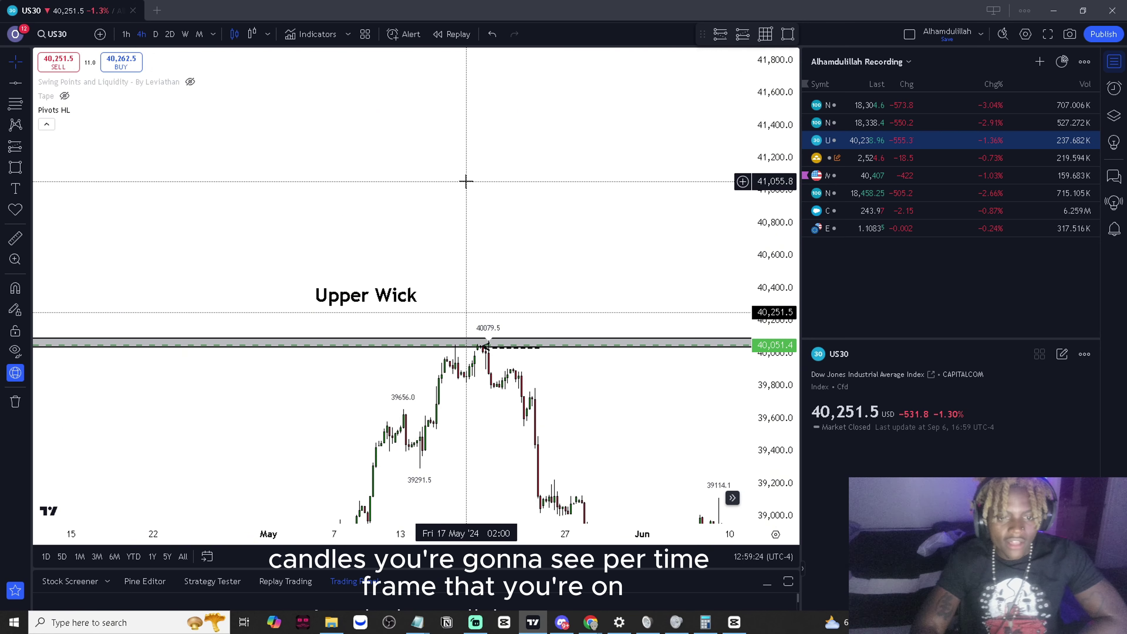
pyautogui.moveTo(469, 195); pyautogui.dragTo(444, 225)
pyautogui.scroll(-5, 535, 407)
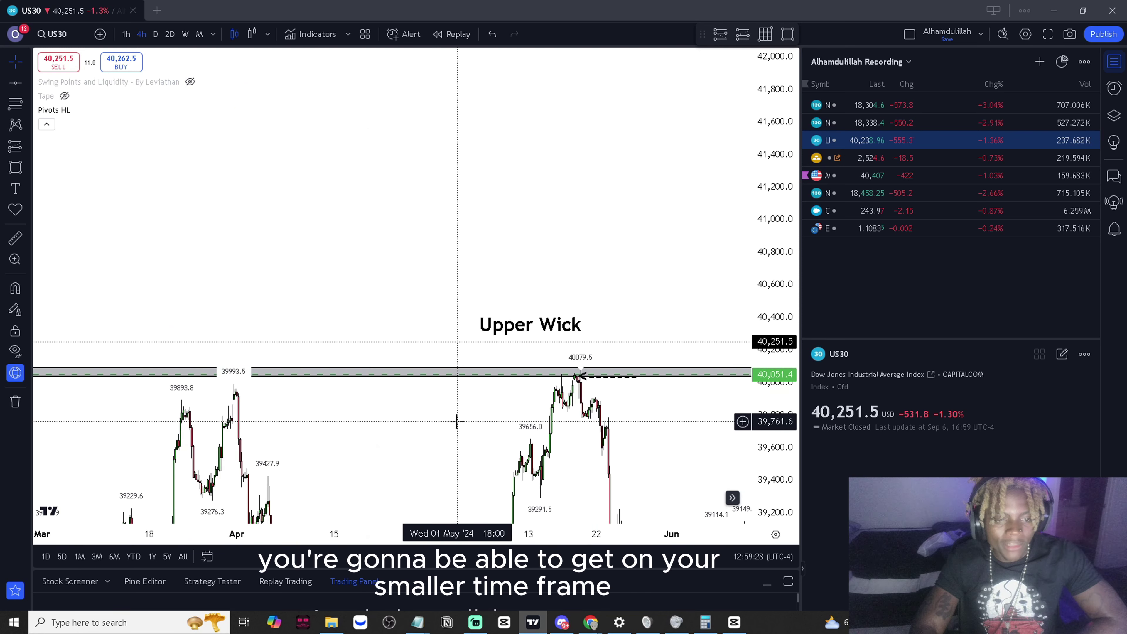
pyautogui.scroll(-4, 292, 365)
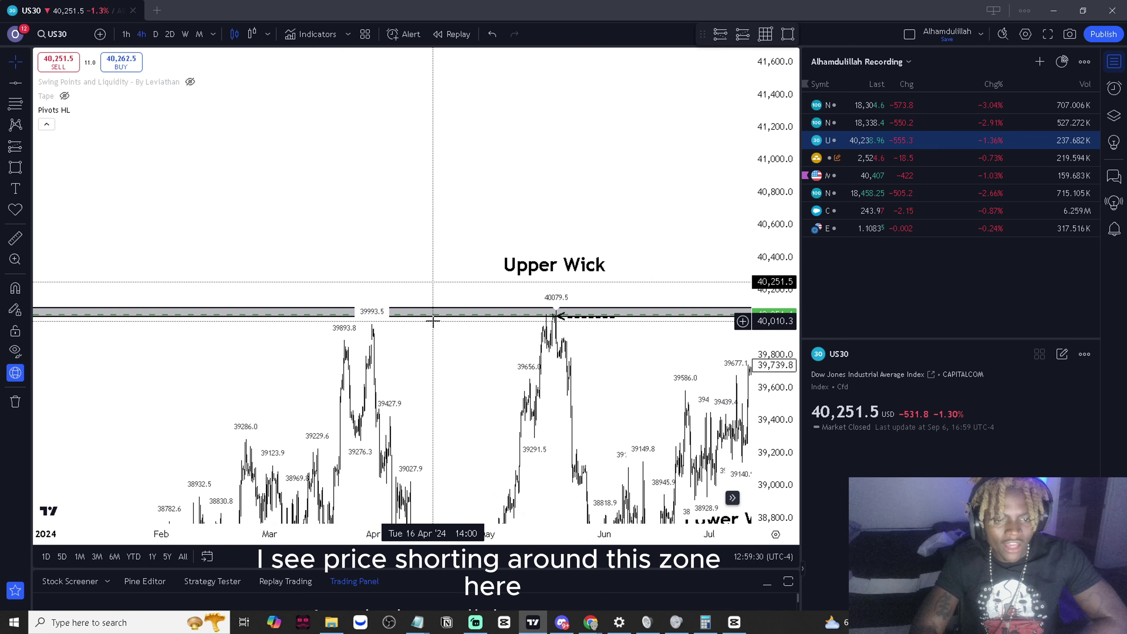
# Extend the zone's lower edge to slightly below 40,000 and add a "Resistance" text label beneath it, just after the May peak
pyautogui.moveTo(577, 308)
pyautogui.mouseDown()
pyautogui.moveTo(578, 329)
pyautogui.moveTo(433, 362)
pyautogui.moveTo(197, 375)
pyautogui.mouseUp()
pyautogui.moveTo(503, 360); pyautogui.dragTo(678, 377)
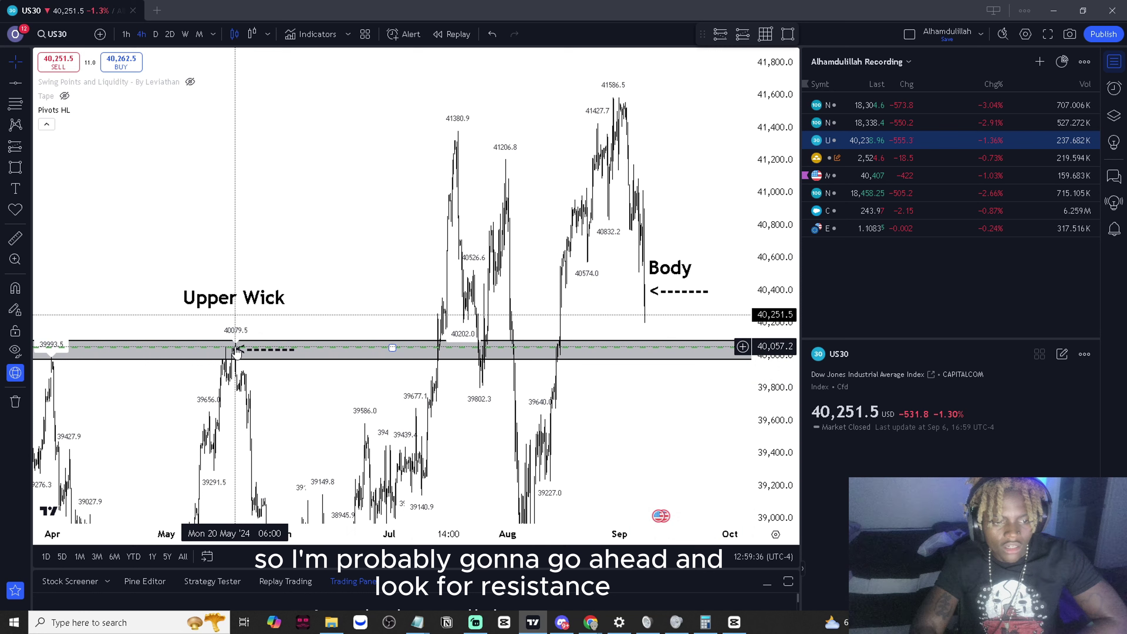
pyautogui.click(15, 189)
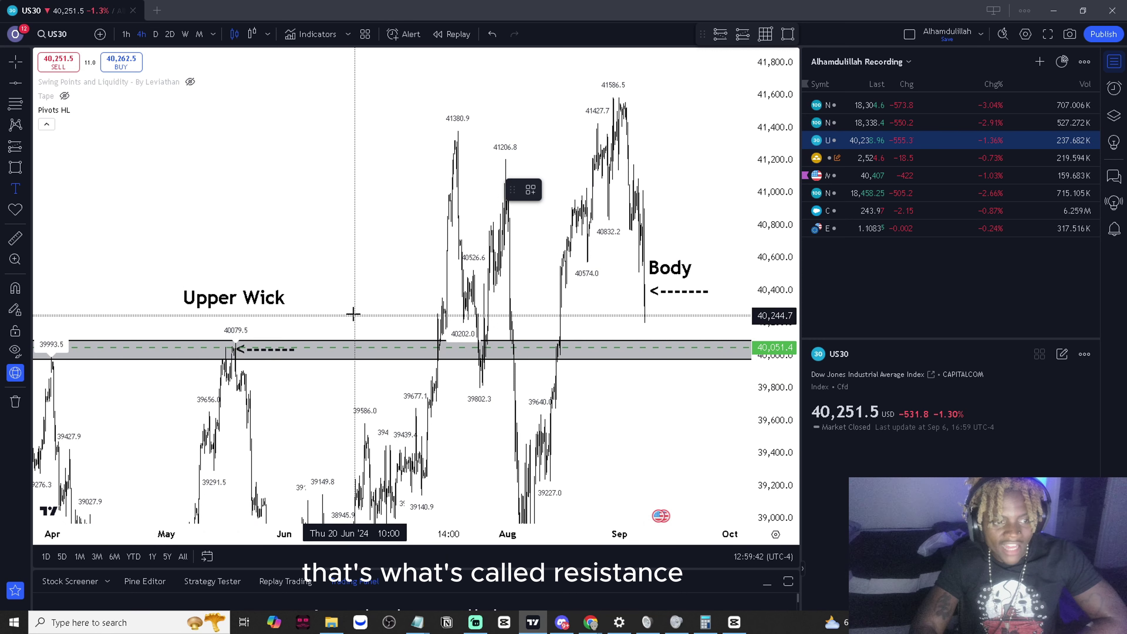
pyautogui.click(351, 323)
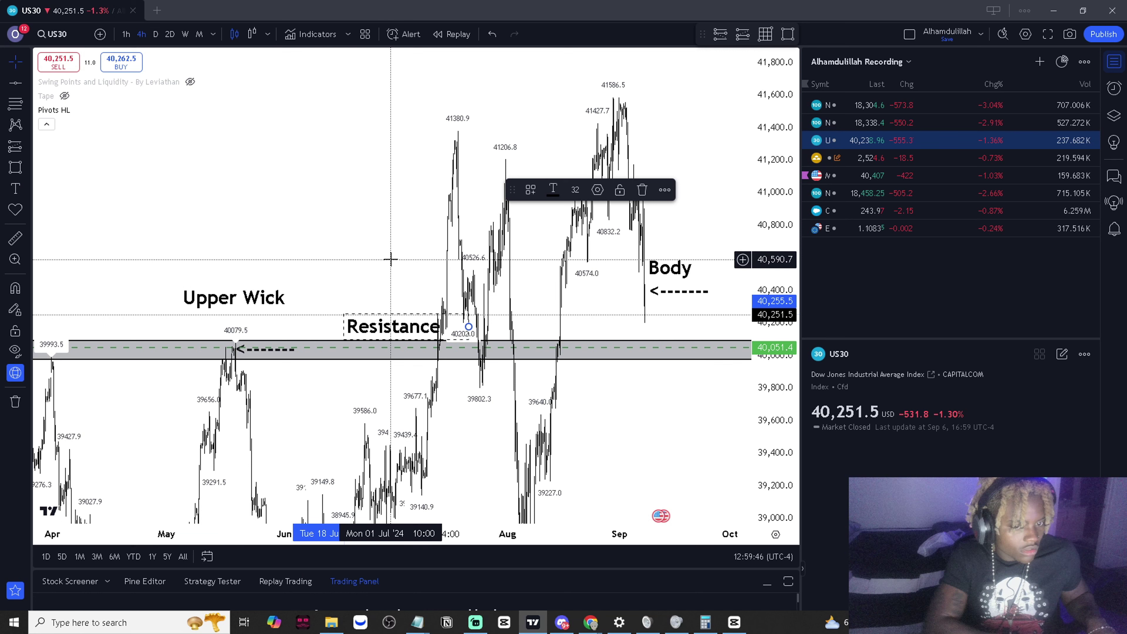
pyautogui.moveTo(453, 330); pyautogui.dragTo(363, 378)
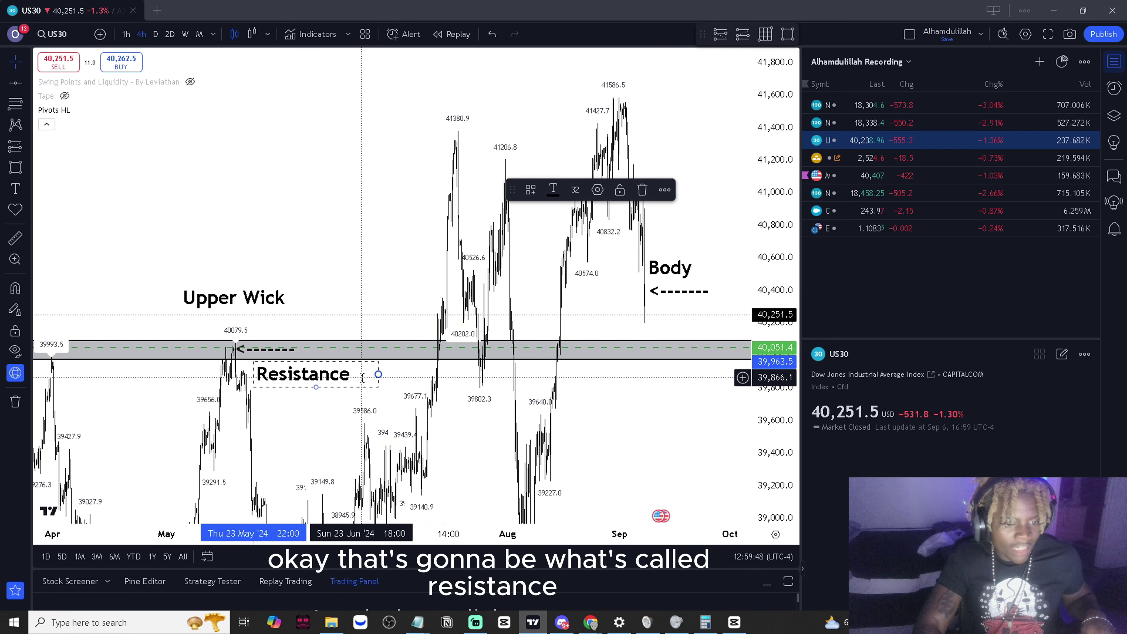
pyautogui.moveTo(360, 312); pyautogui.dragTo(372, 299)
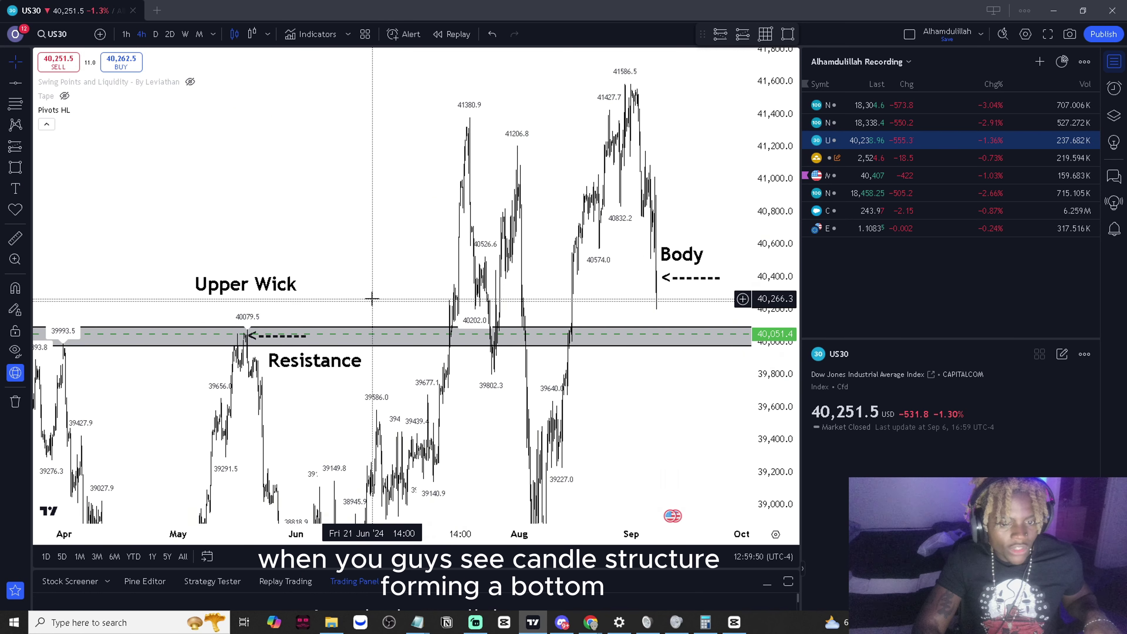
pyautogui.scroll(5, 372, 299)
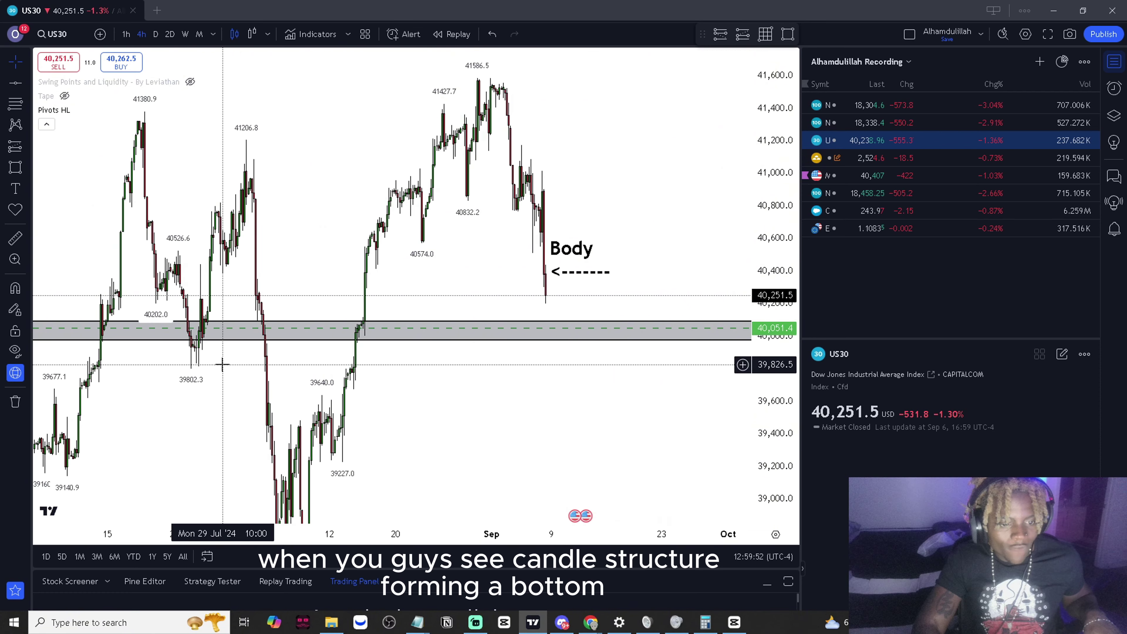
# Add a "Support" text label beneath the resistance zone, just before the late-July low
pyautogui.click(13, 188)
pyautogui.click(155, 359)
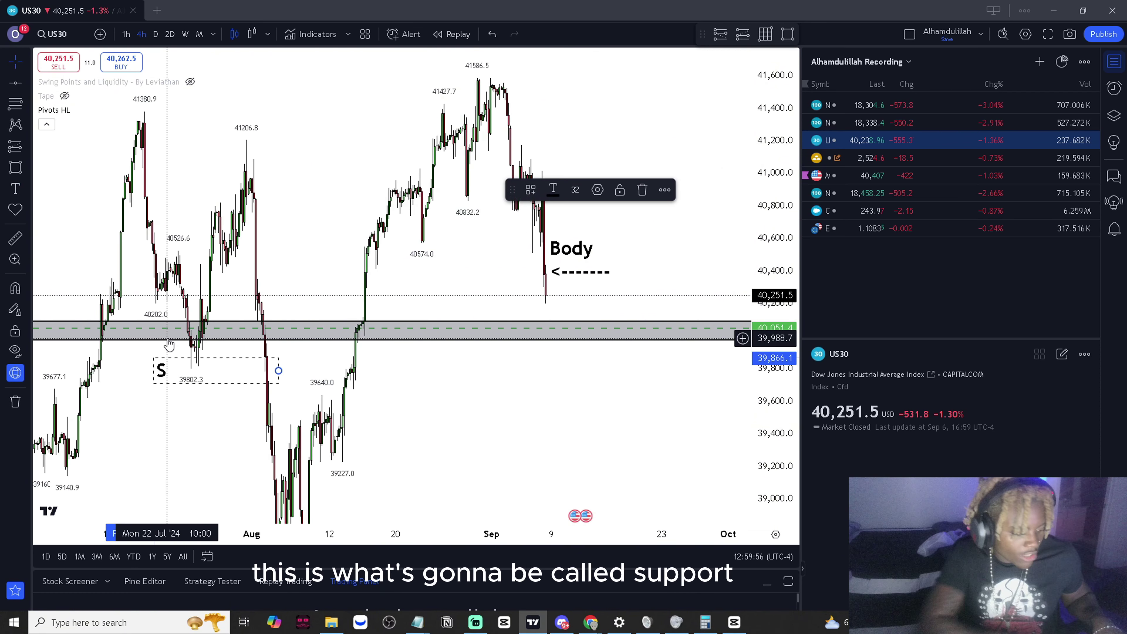
pyautogui.write('Sup')
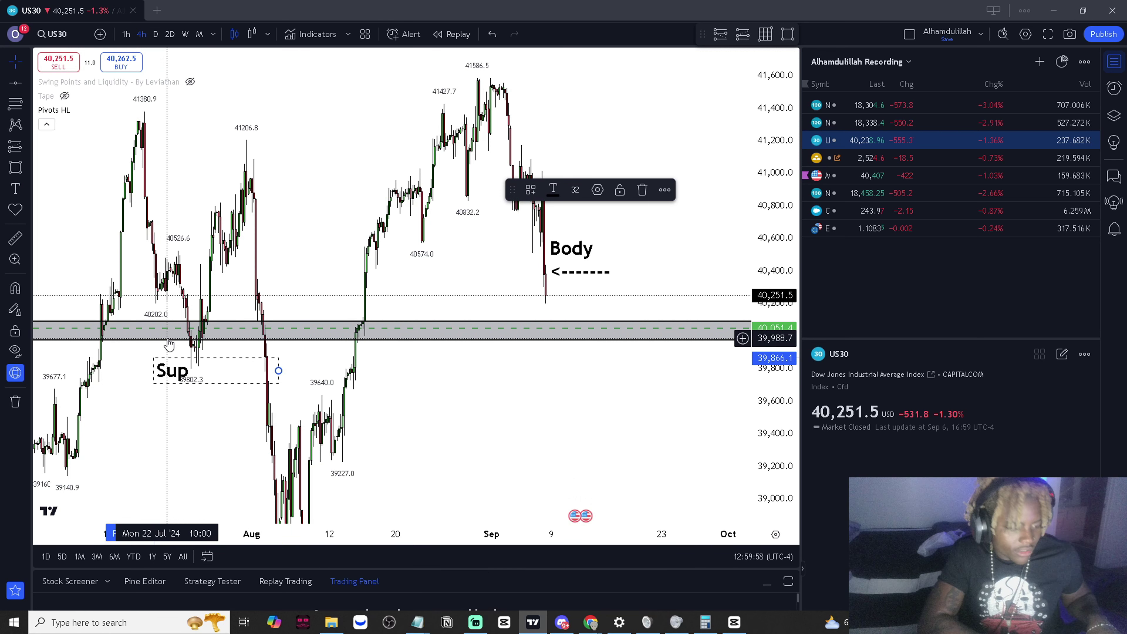
pyautogui.write('port')
pyautogui.click(390, 420)
pyautogui.moveTo(184, 371); pyautogui.dragTo(142, 366)
pyautogui.click(234, 383)
# Draw a thin rectangle zone around the late-July lower wick, from about 39,860 down to 39,805
pyautogui.click(15, 168)
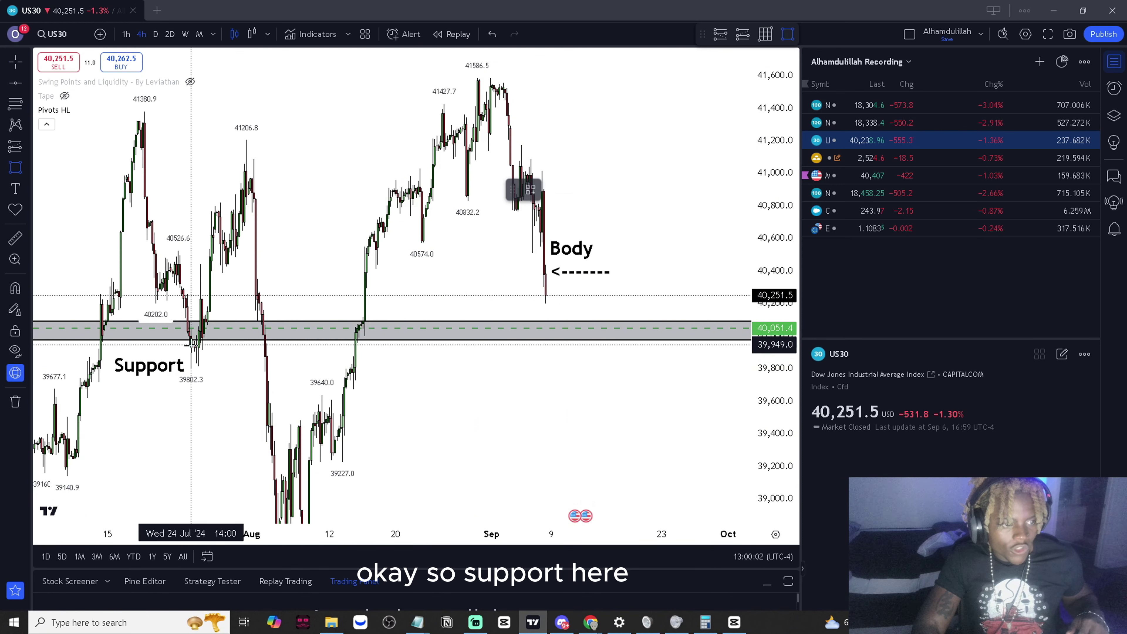
pyautogui.click(232, 360)
pyautogui.click(235, 370)
pyautogui.moveTo(242, 382); pyautogui.dragTo(426, 408)
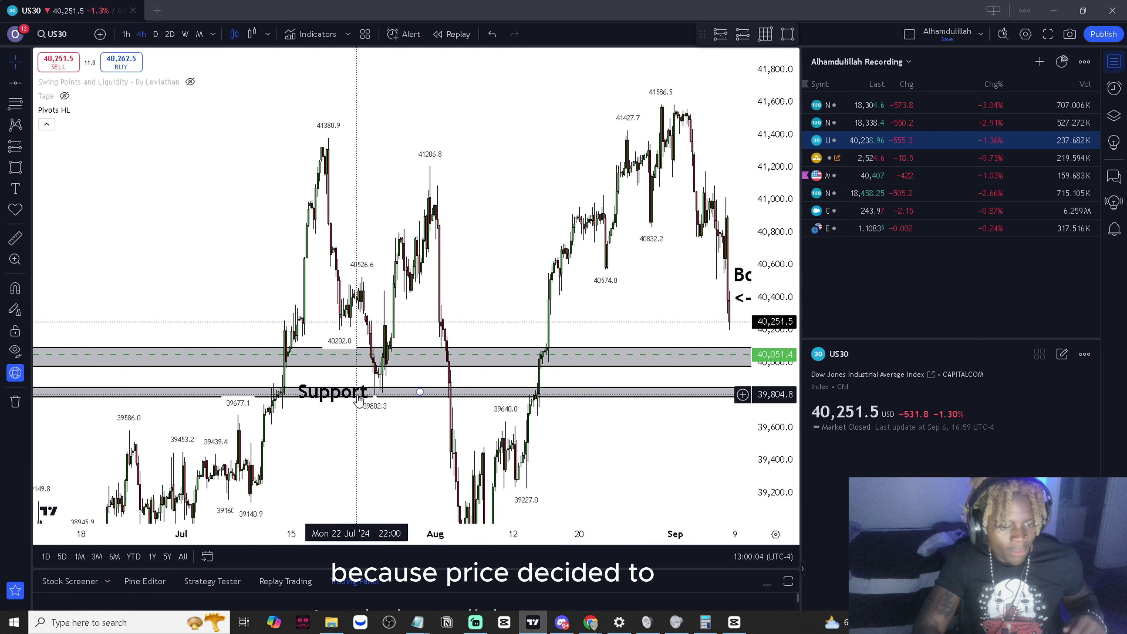
pyautogui.click(393, 377)
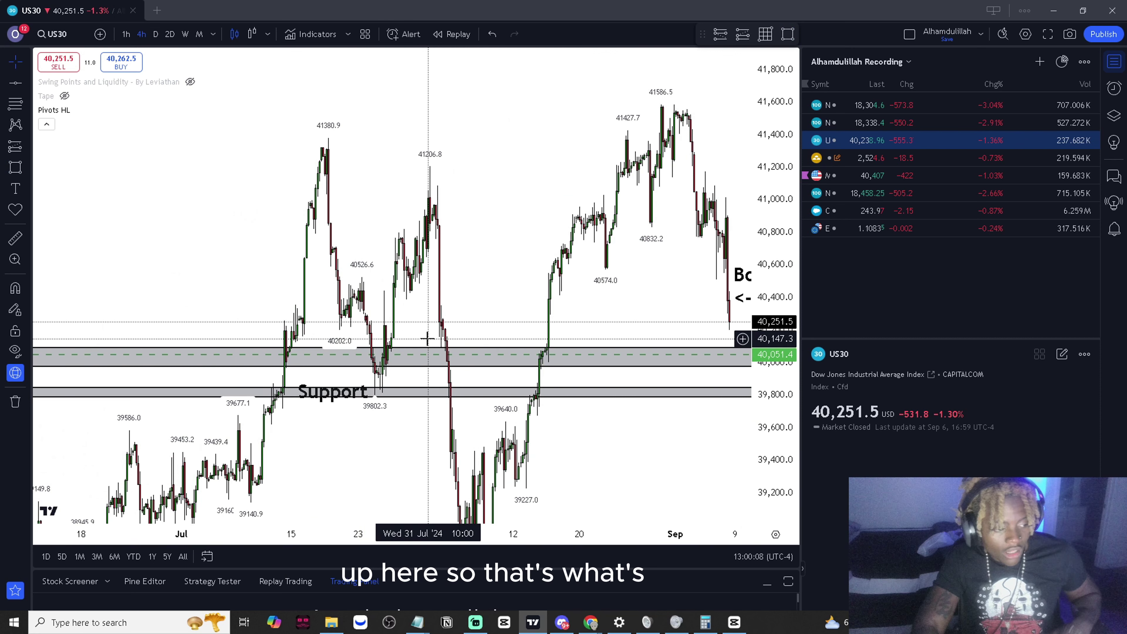
pyautogui.scroll(-2, 431, 341)
pyautogui.click(410, 389)
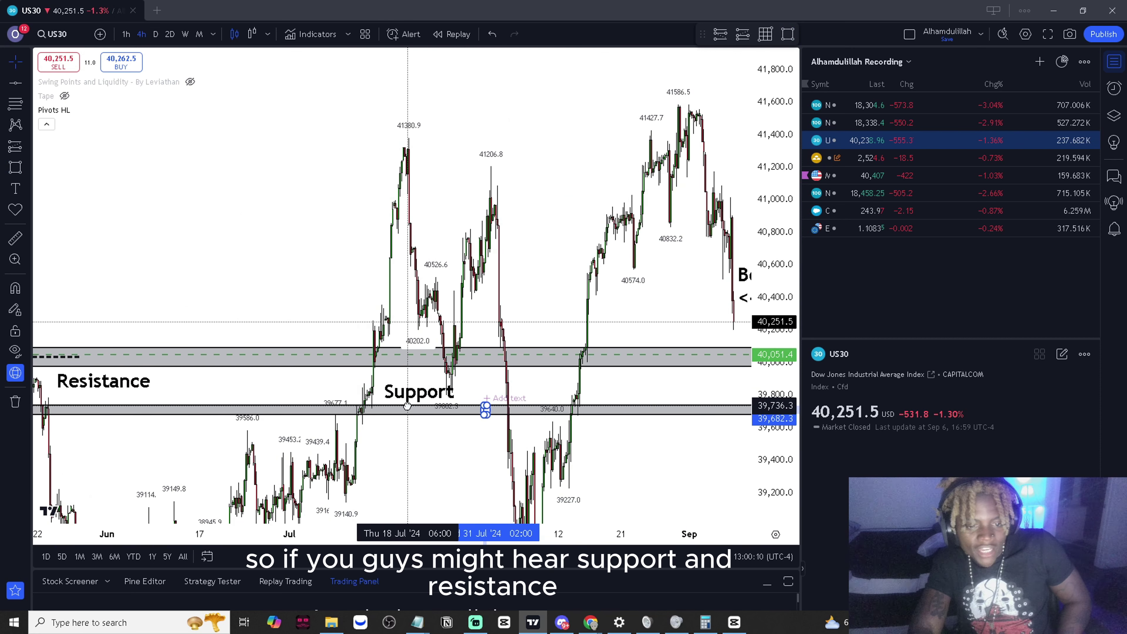
pyautogui.click(413, 399)
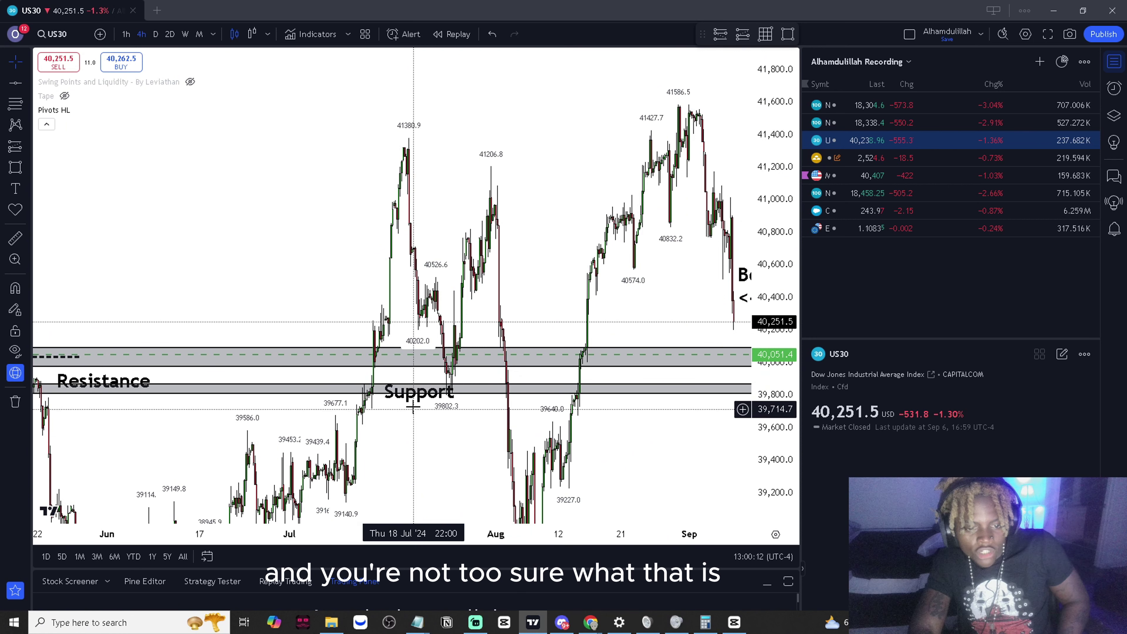
# Move the "Support" label just below the lower zone and the "Resistance" label above the upper zone, beside the May peak
pyautogui.moveTo(415, 398); pyautogui.dragTo(416, 411)
pyautogui.moveTo(221, 431); pyautogui.dragTo(406, 322)
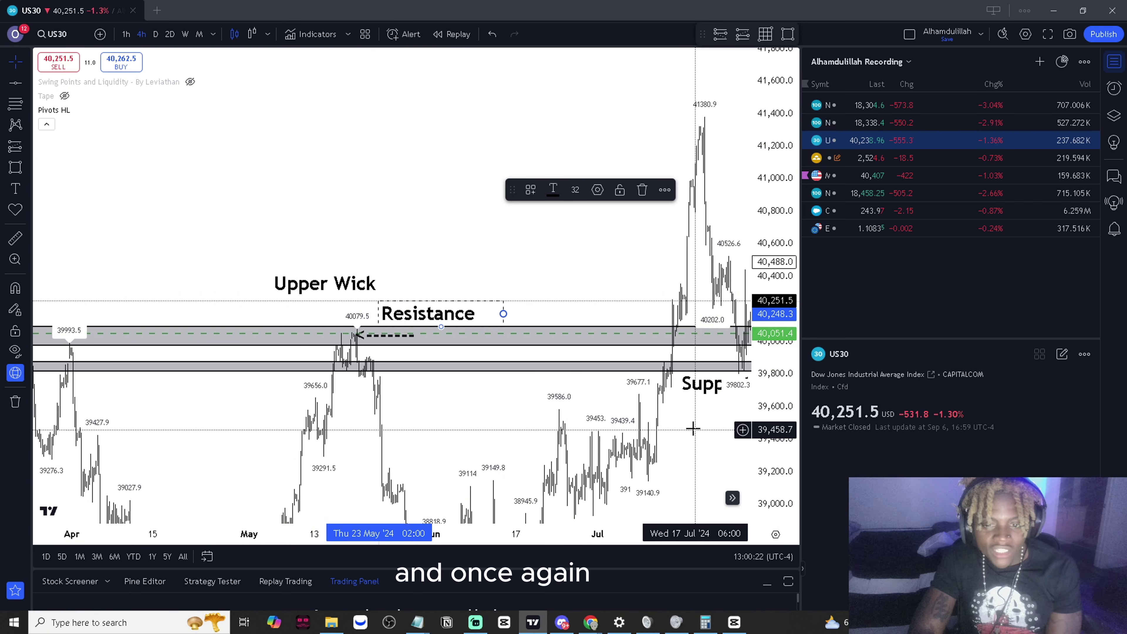
pyautogui.moveTo(697, 383); pyautogui.dragTo(504, 391)
pyautogui.scroll(3, 504, 395)
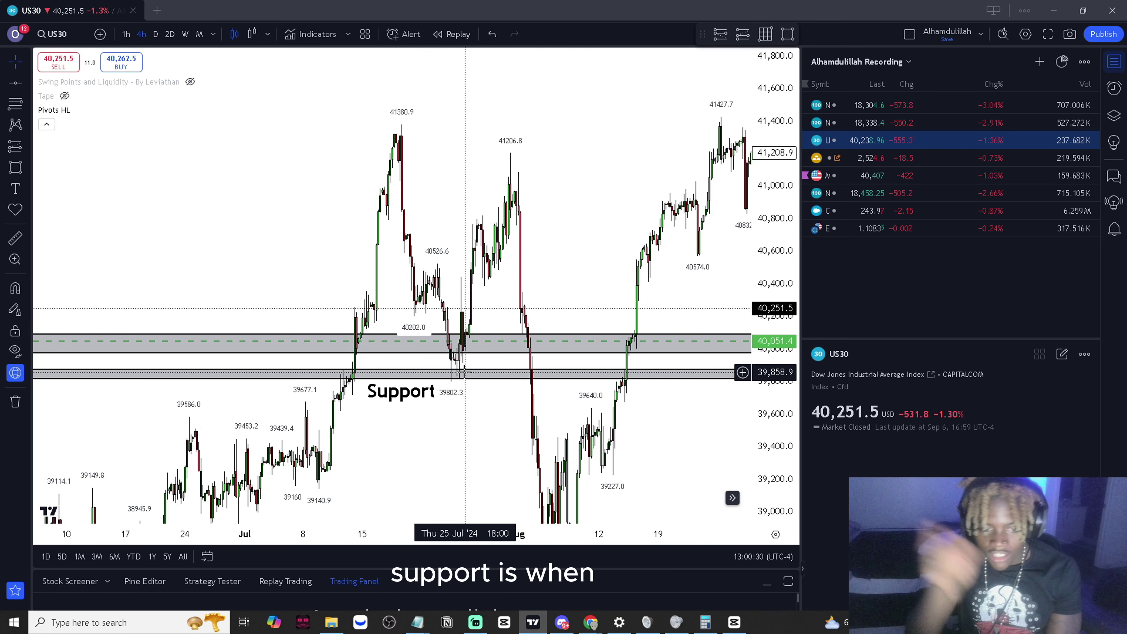
pyautogui.click(394, 401)
pyautogui.moveTo(208, 308); pyautogui.dragTo(531, 309)
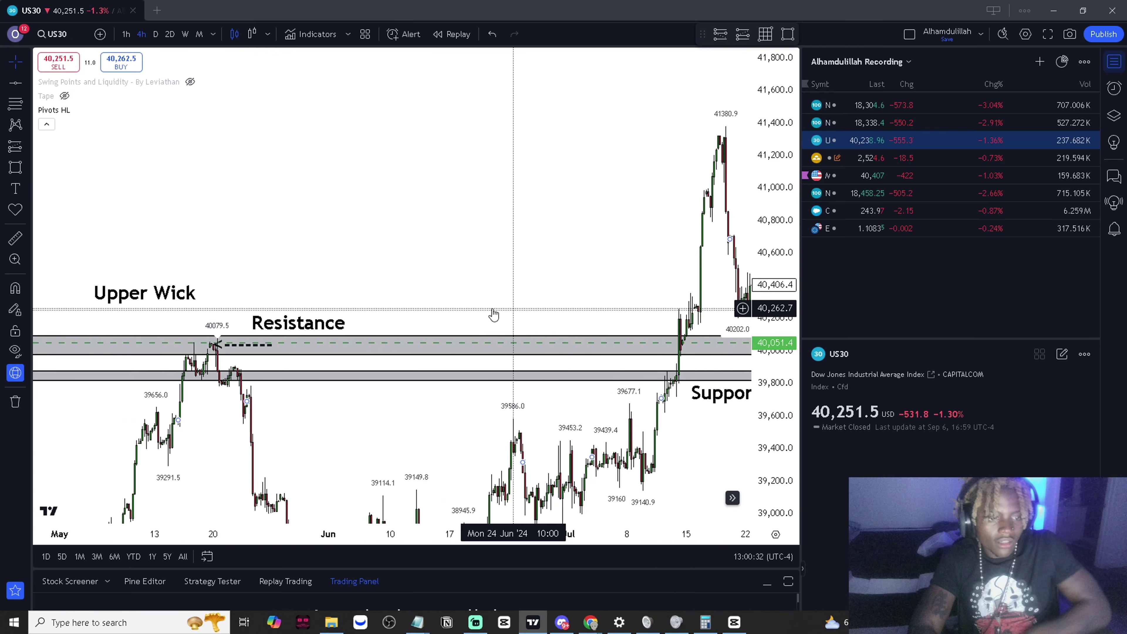
# Change the "Resistance" label to "Resistance Is when sellers come into play" and move it up clear of the zones
pyautogui.doubleClick(311, 318)
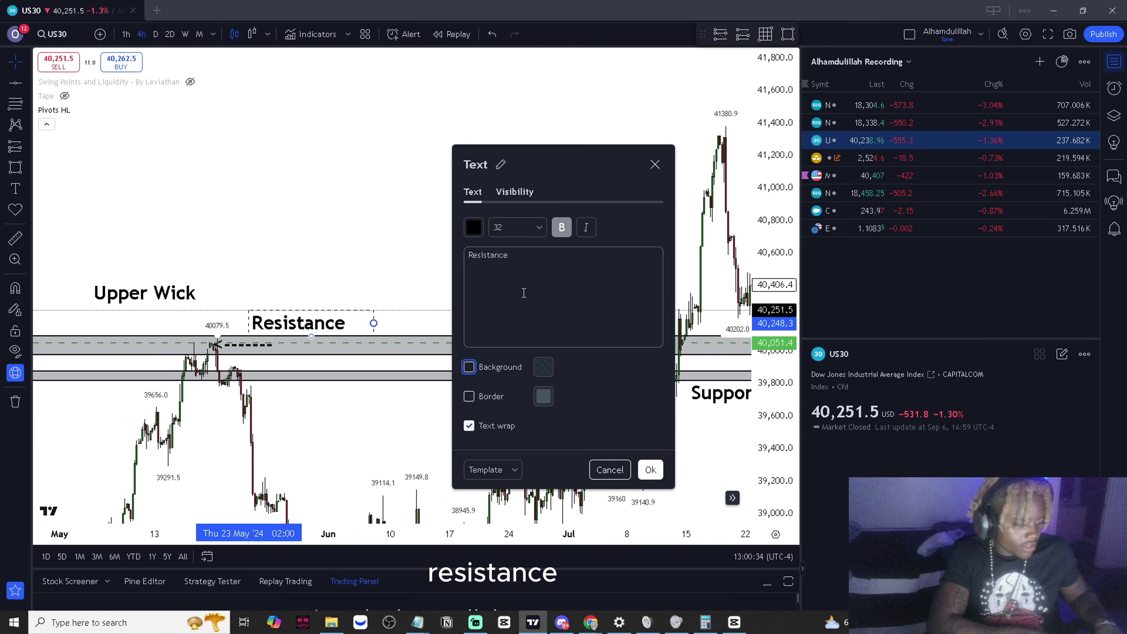
pyautogui.press('Delete')
pyautogui.hotkey('ctrl', 'z')
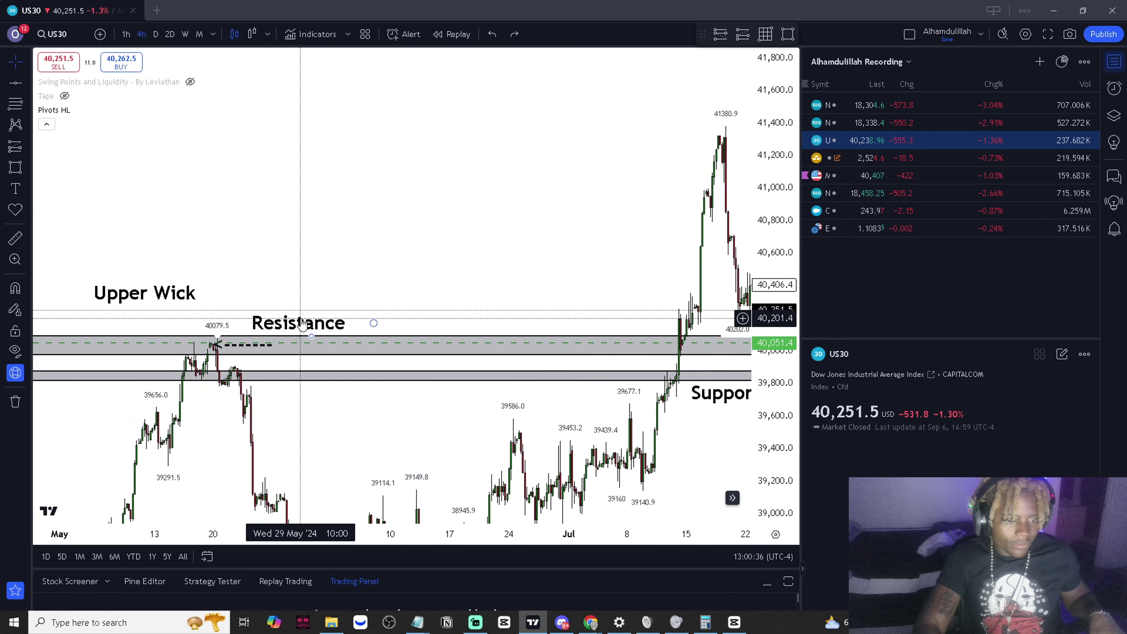
pyautogui.doubleClick(302, 323)
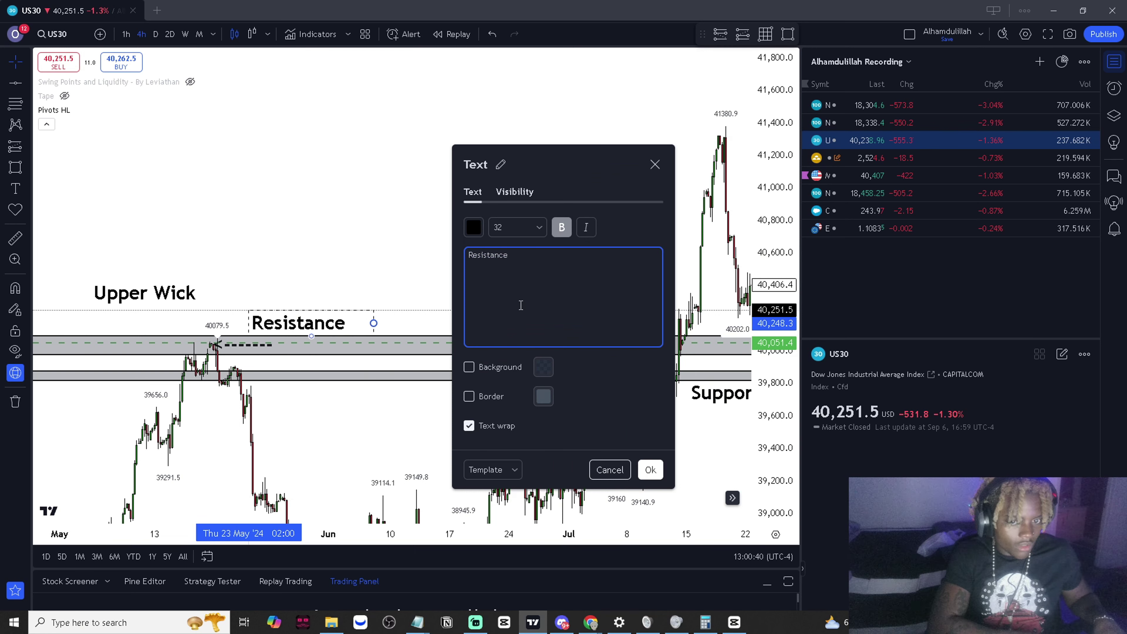
pyautogui.write('when sellers come into play')
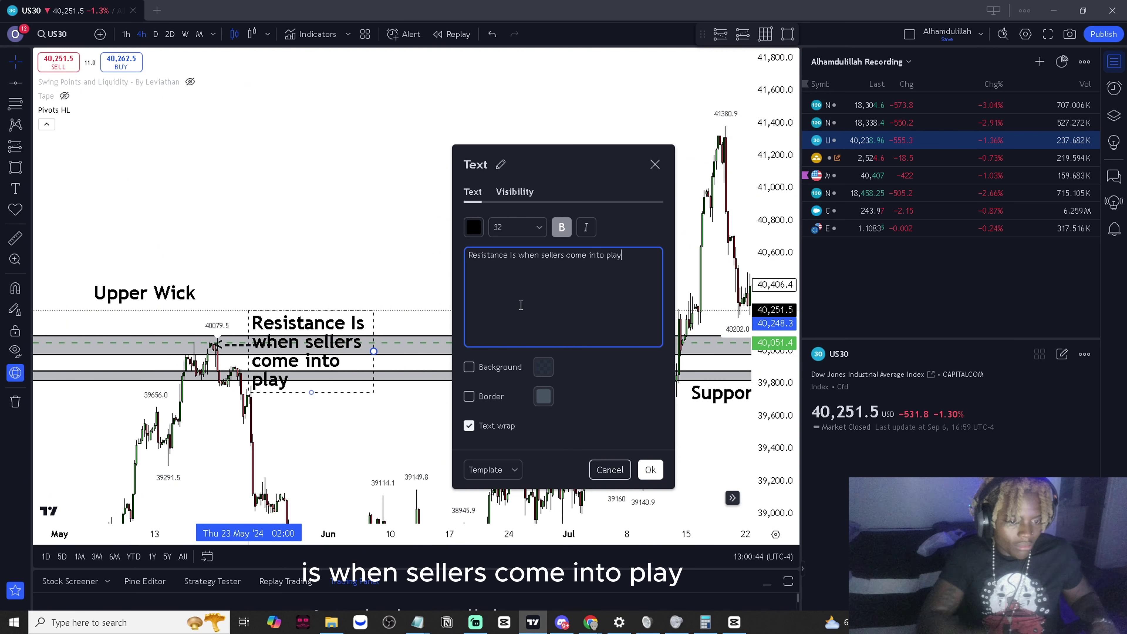
pyautogui.click(342, 284)
pyautogui.moveTo(307, 335); pyautogui.dragTo(312, 262)
# Change the "Support" label to "Support buyers come into play" and move it lower, clear of the July low
pyautogui.moveTo(559, 289); pyautogui.dragTo(375, 254)
pyautogui.click(576, 360)
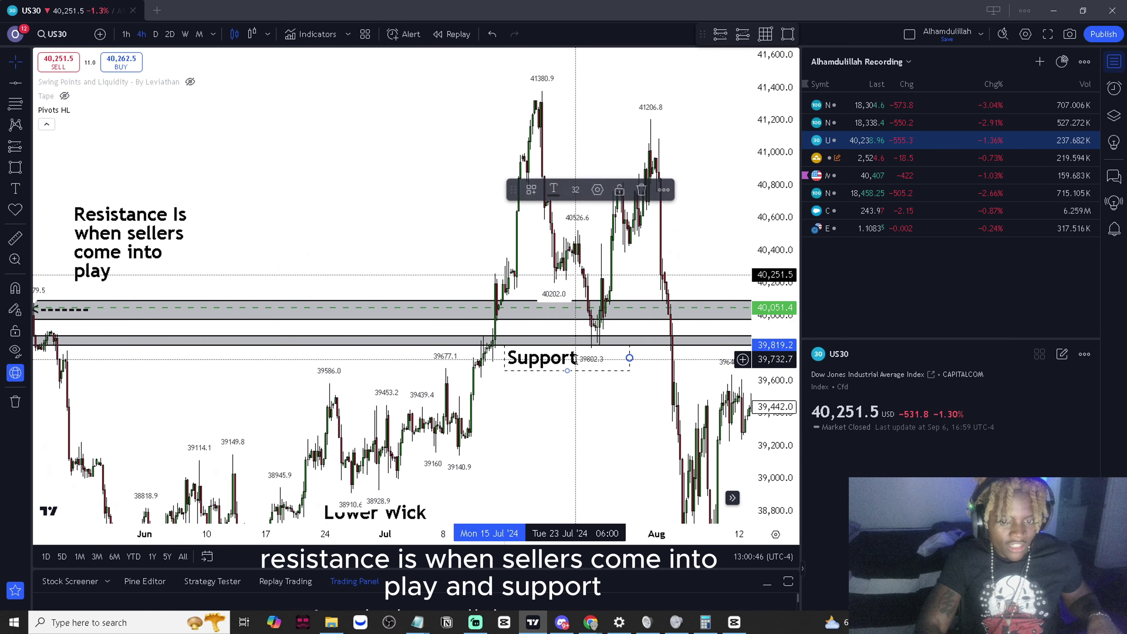
pyautogui.doubleClick(575, 359)
pyautogui.write('buyers come into play')
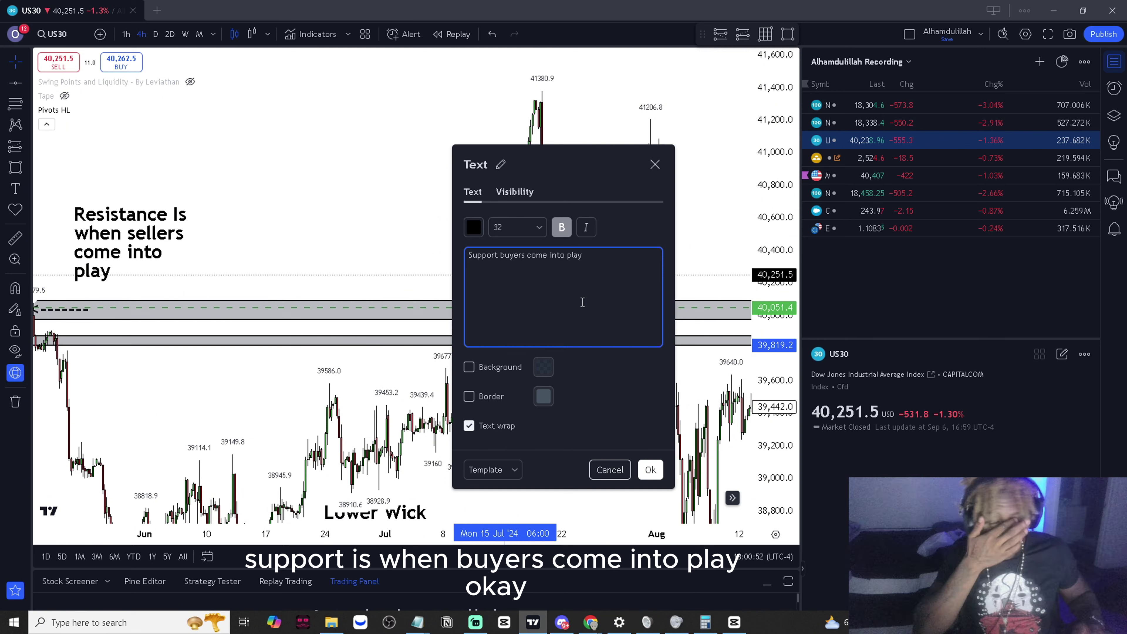
pyautogui.click(650, 469)
pyautogui.moveTo(666, 443); pyautogui.dragTo(449, 378)
pyautogui.scroll(-5, 597, 417)
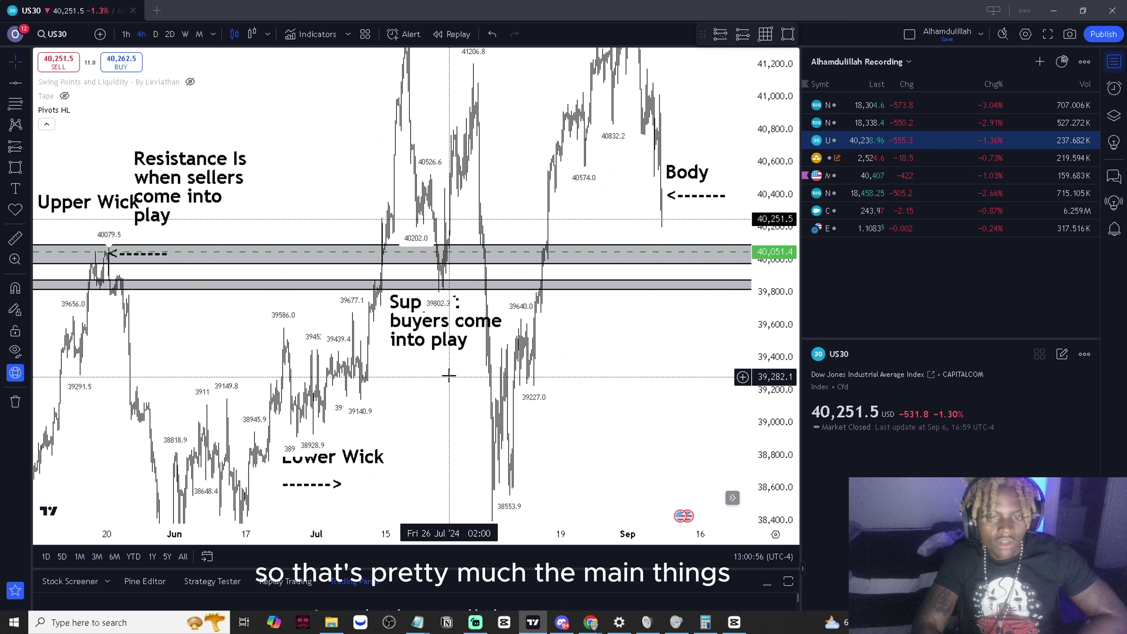
pyautogui.scroll(4, 386, 350)
pyautogui.moveTo(282, 328); pyautogui.dragTo(279, 361)
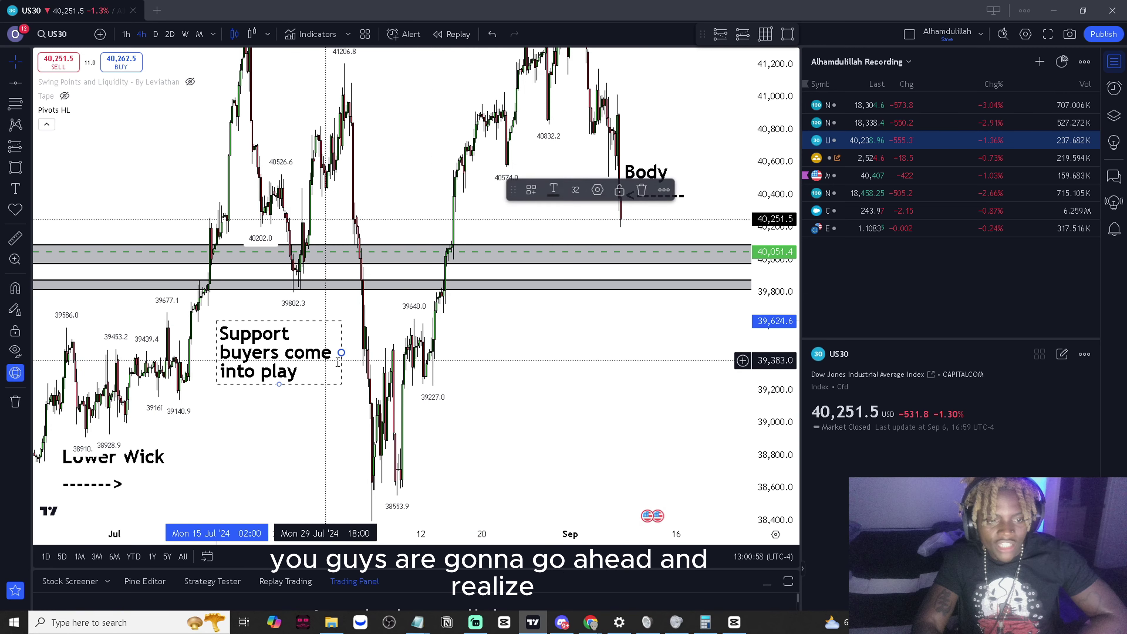
# Add a text label "Volume = The amount of orders/contracts" below the zones in late August and widen it to wrap onto three lines
pyautogui.click(482, 370)
pyautogui.click(15, 188)
pyautogui.click(502, 331)
pyautogui.write('Volime')
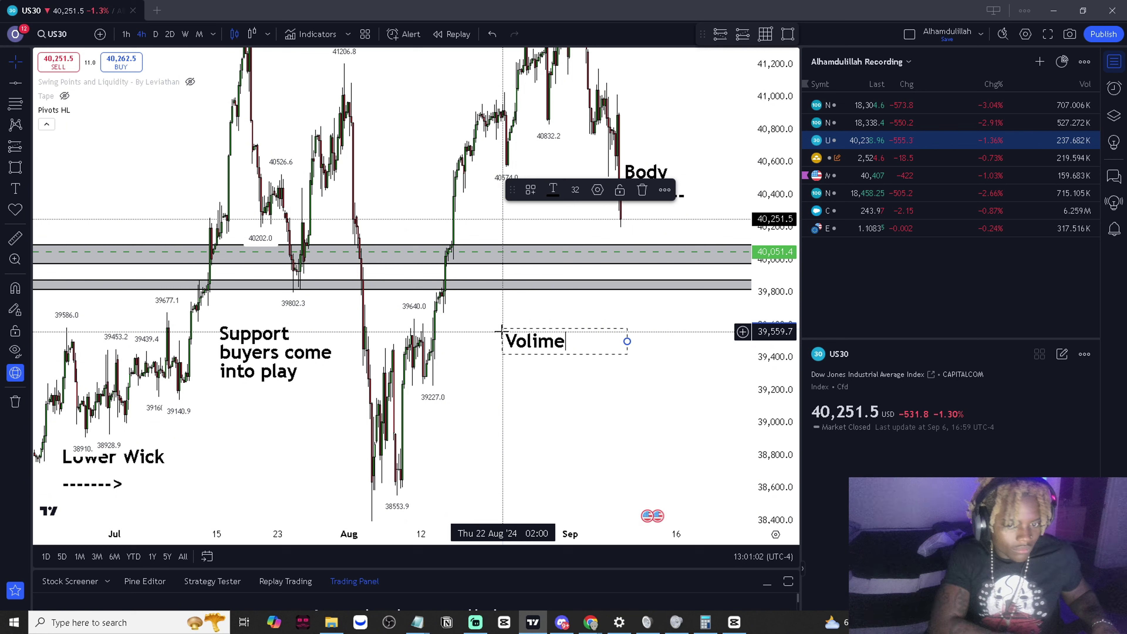
pyautogui.press('BackSpace')
pyautogui.press('BackSpace')
pyautogui.press('BackSpace')
pyautogui.write('ume = The amount of orders/cno')
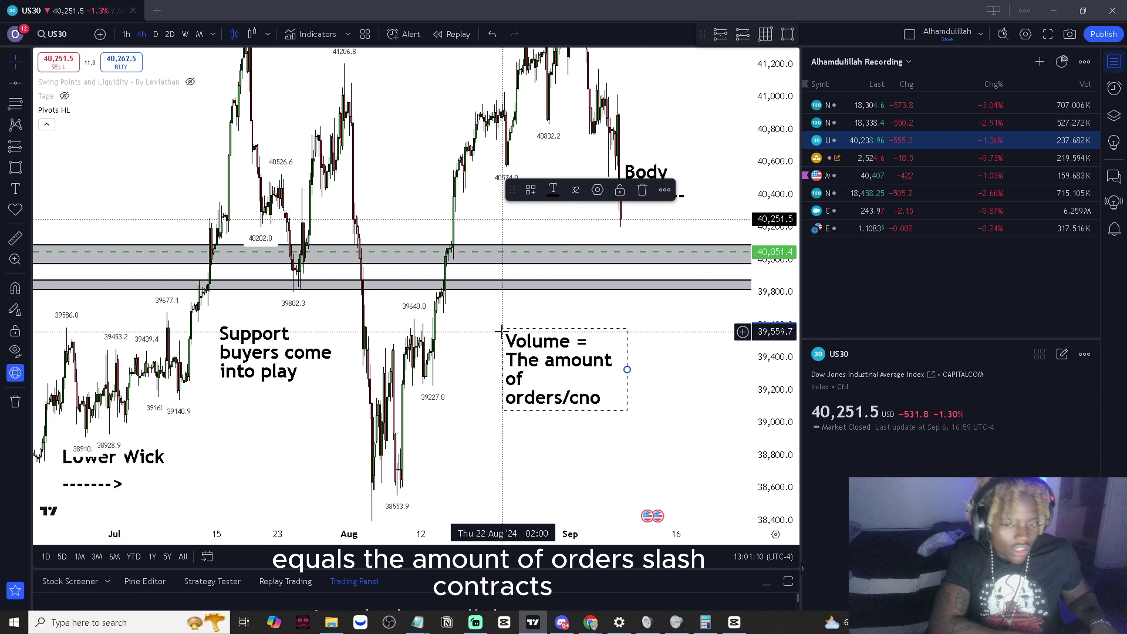
pyautogui.press('BackSpace')
pyautogui.press('BackSpace')
pyautogui.write('ontract')
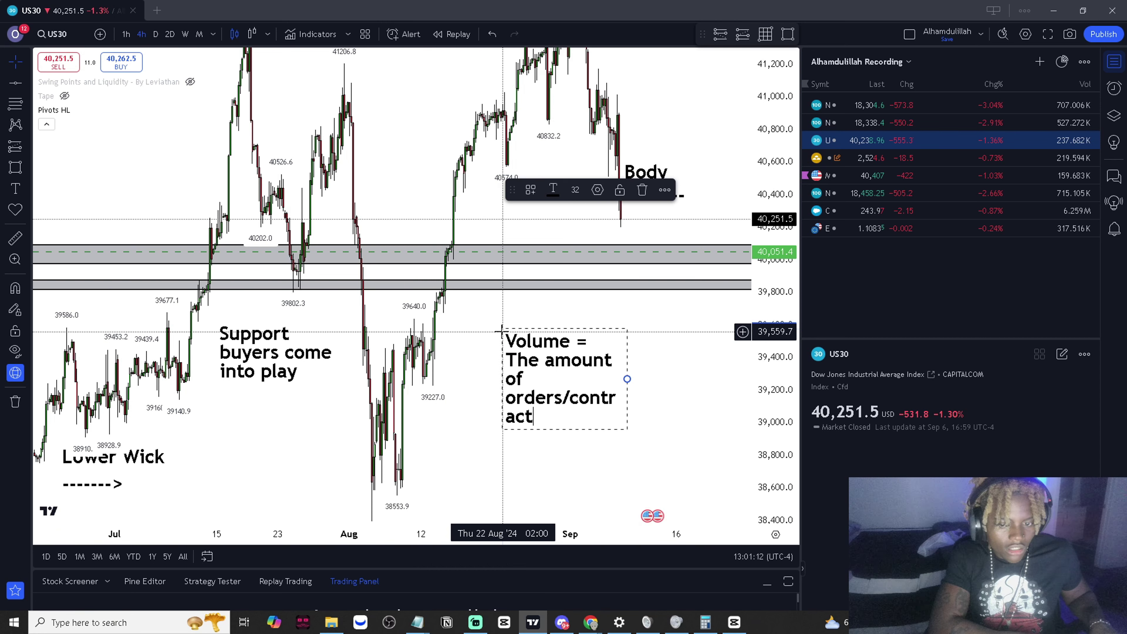
pyautogui.write('s')
pyautogui.moveTo(627, 379); pyautogui.dragTo(669, 379)
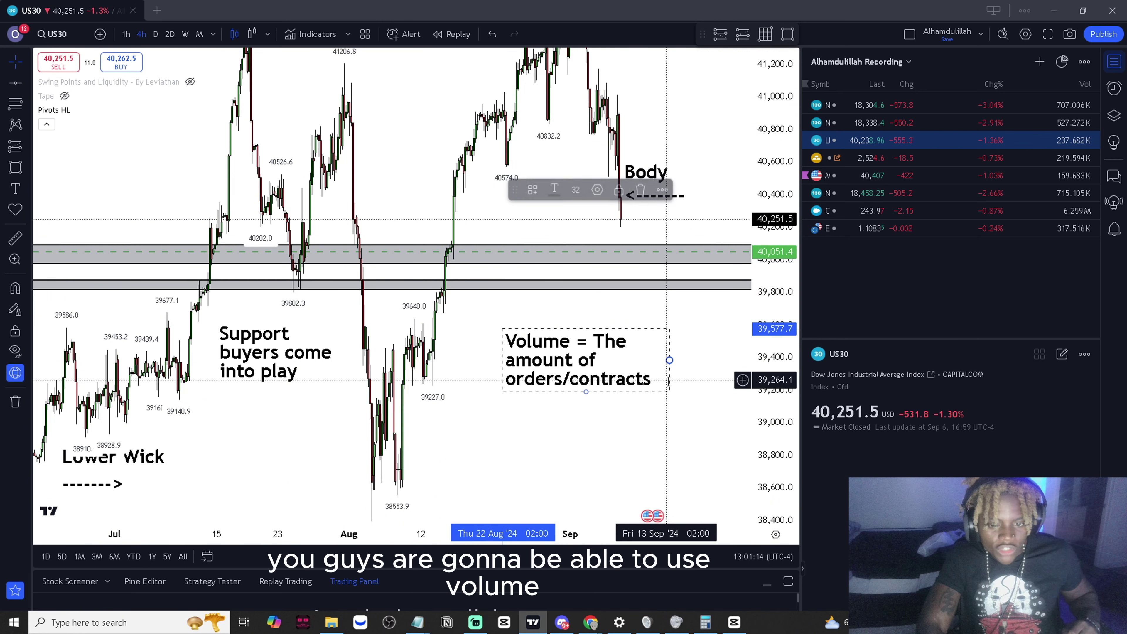
pyautogui.click(672, 380)
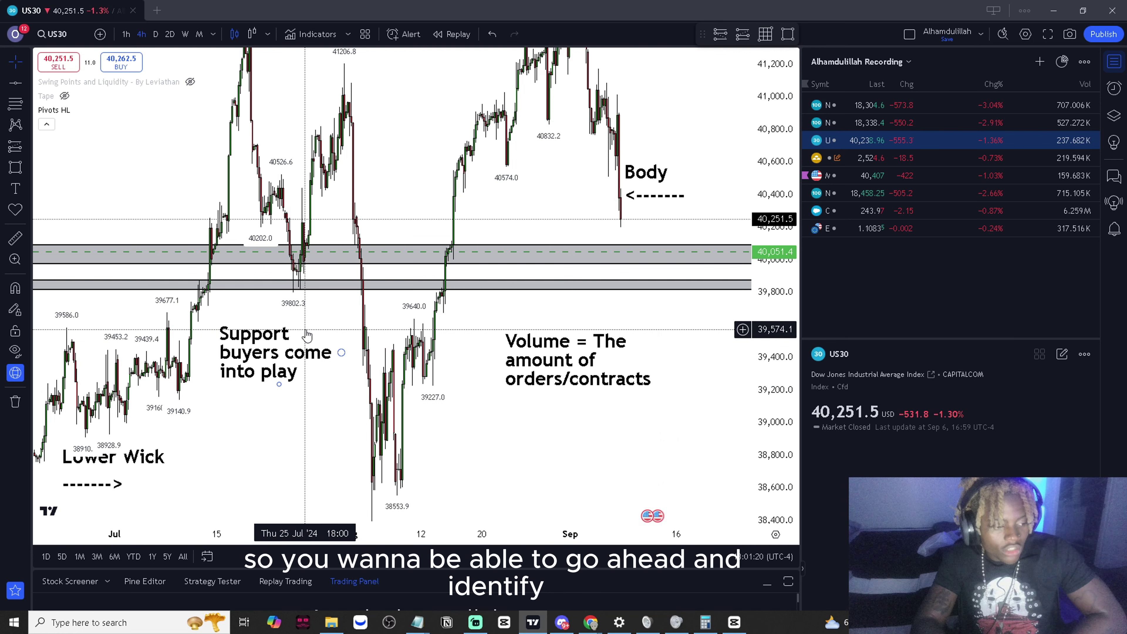
# Review the favorite indicators for finding high-volume areas, including Pivot Points High Low and Swing Levels and Liquidity
pyautogui.scroll(-5, 444, 328)
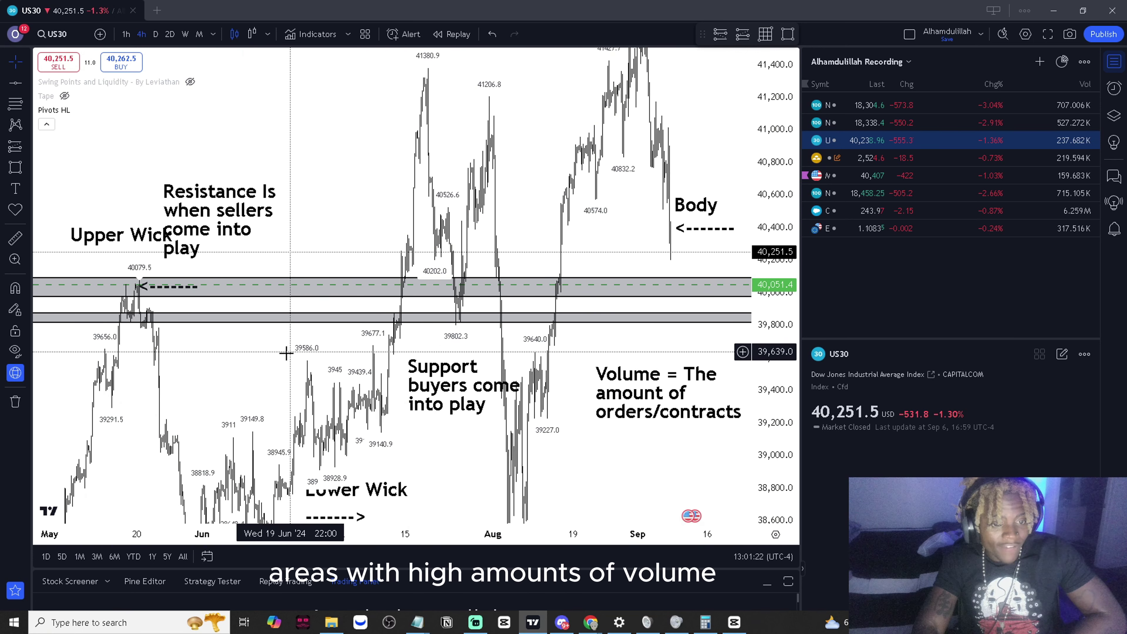
pyautogui.scroll(-2, 272, 342)
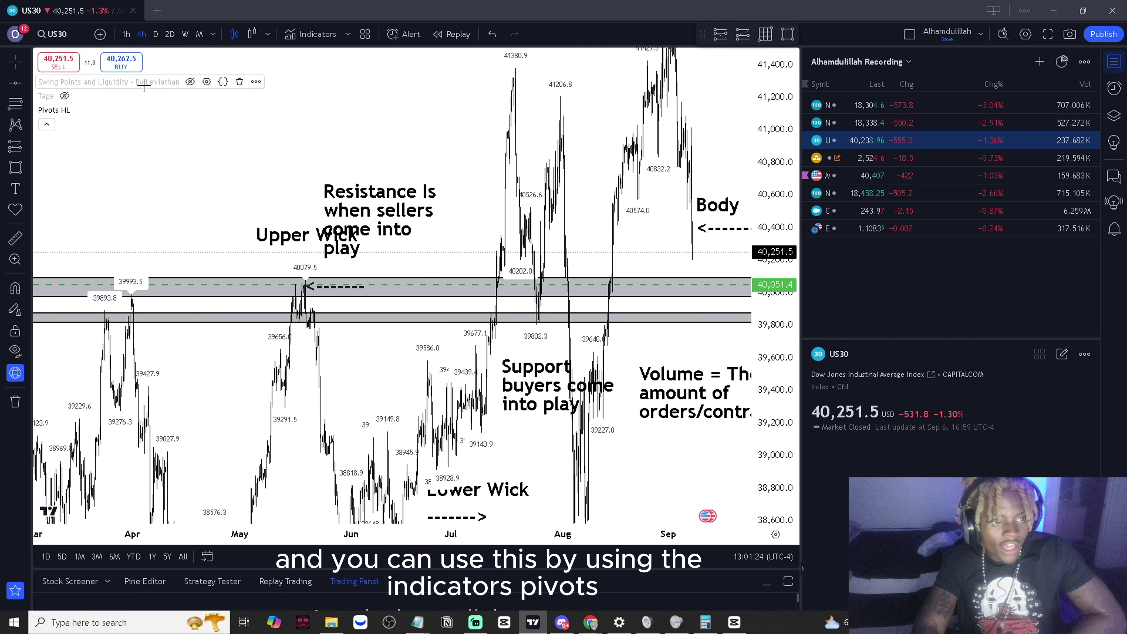
pyautogui.click(310, 34)
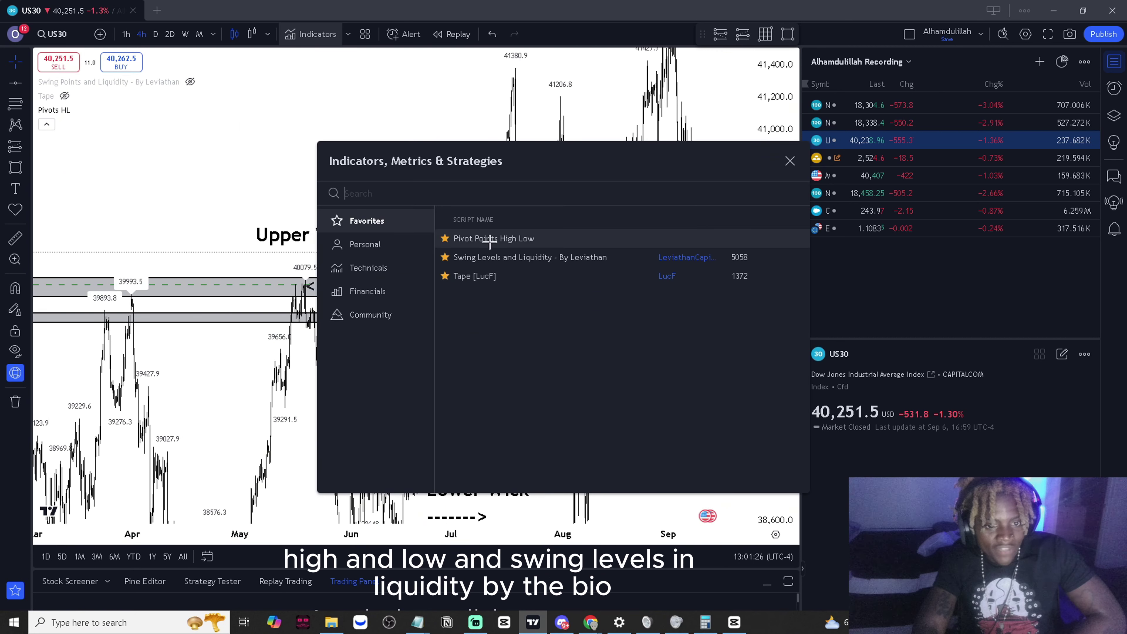
pyautogui.click(785, 161)
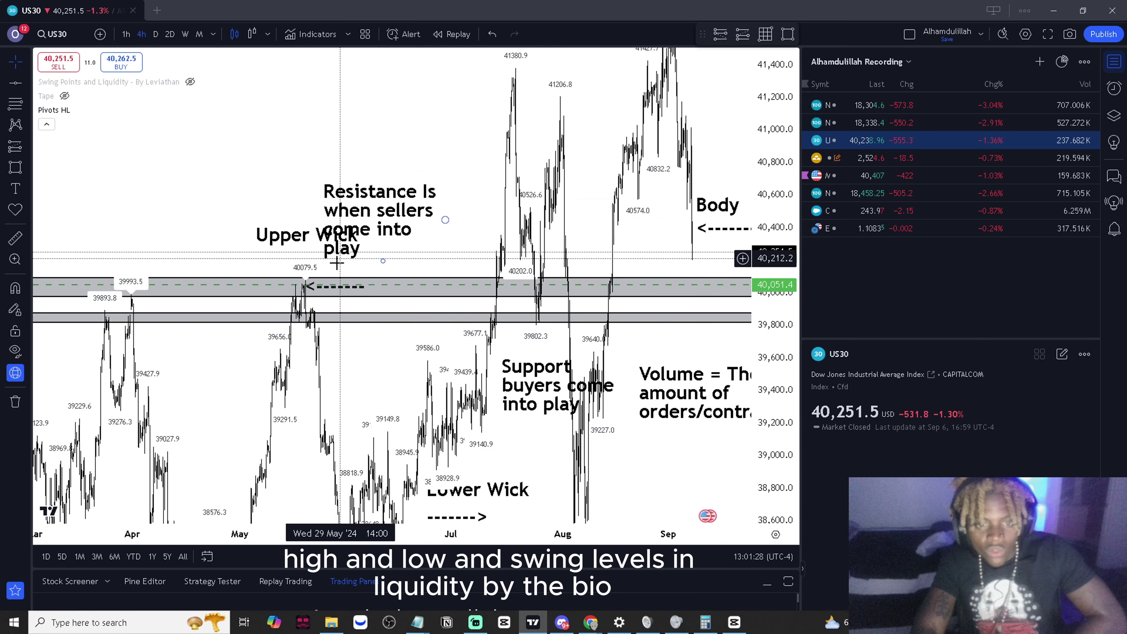
# Show the Swing Points and Liquidity indicator, examine its volume figures around the zones, and hide it again
pyautogui.click(191, 81)
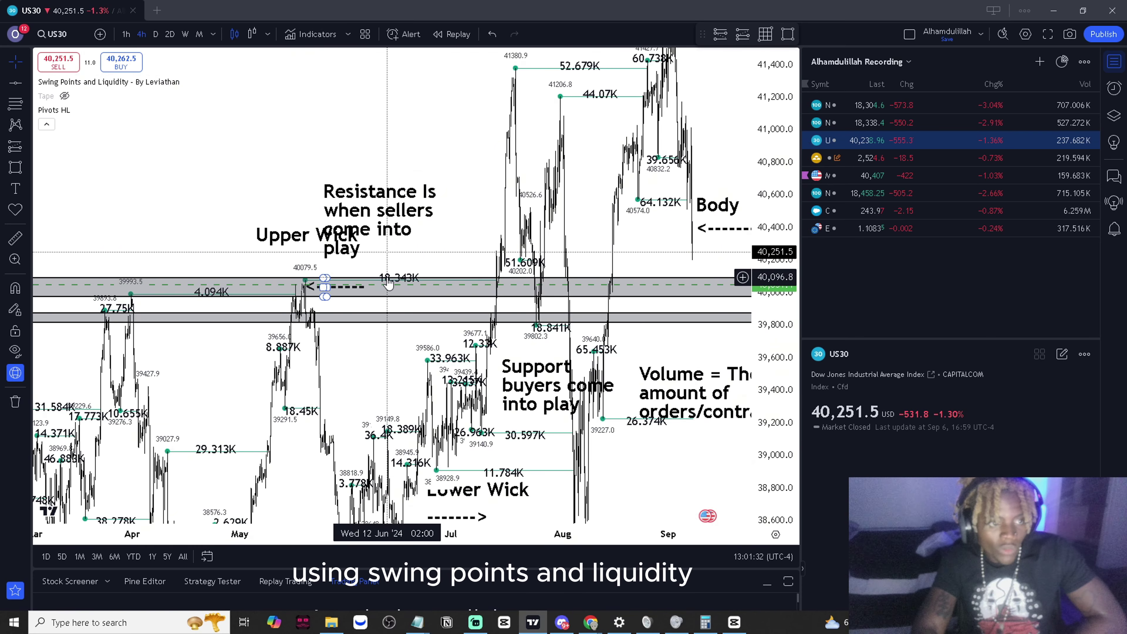
pyautogui.moveTo(292, 267); pyautogui.dragTo(295, 267)
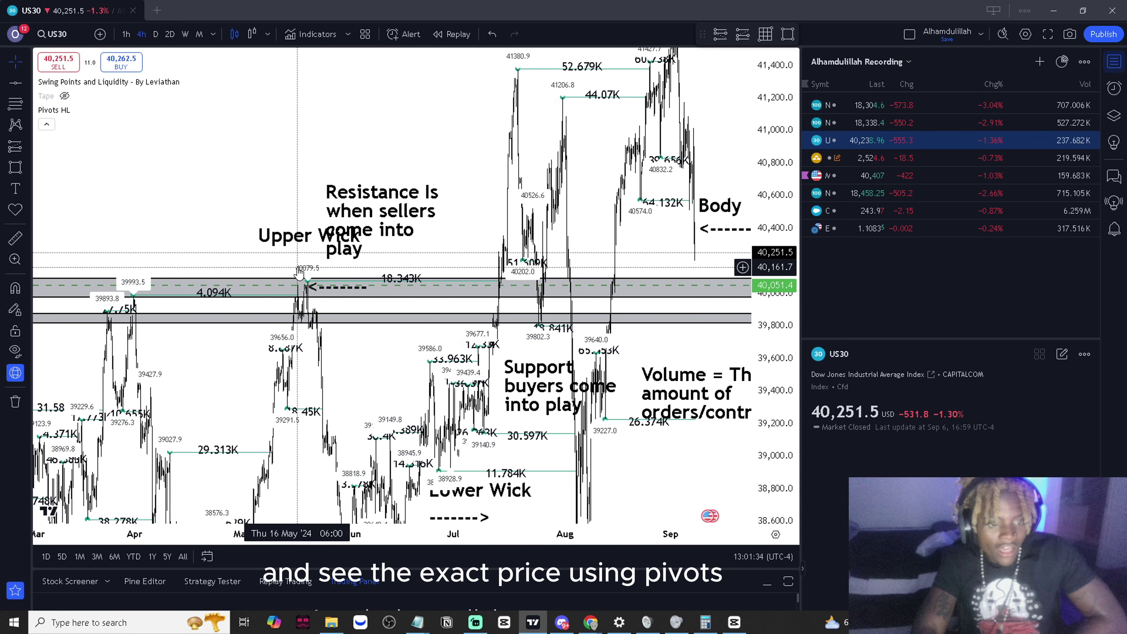
pyautogui.click(191, 82)
pyautogui.click(191, 83)
pyautogui.click(191, 82)
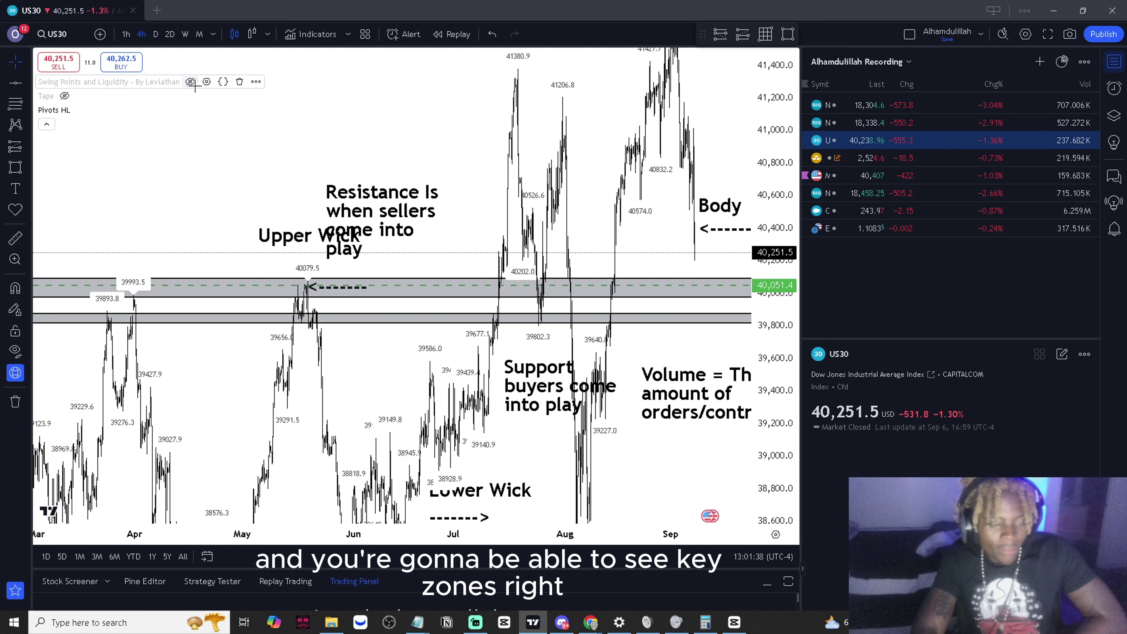
pyautogui.scroll(5, 505, 350)
pyautogui.moveTo(507, 350); pyautogui.dragTo(461, 373)
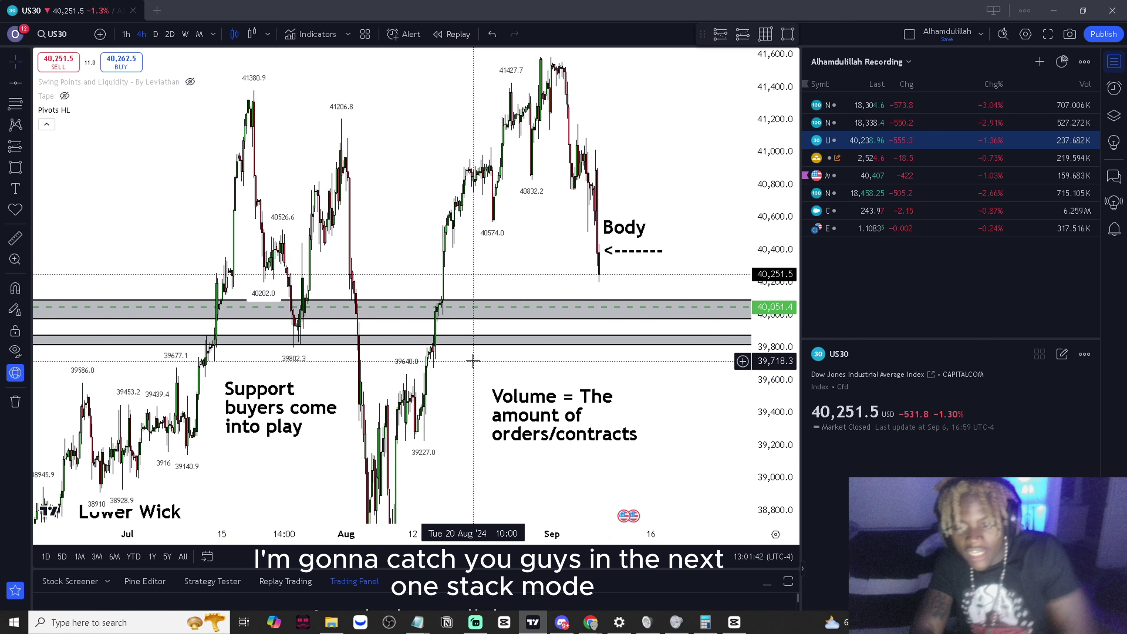